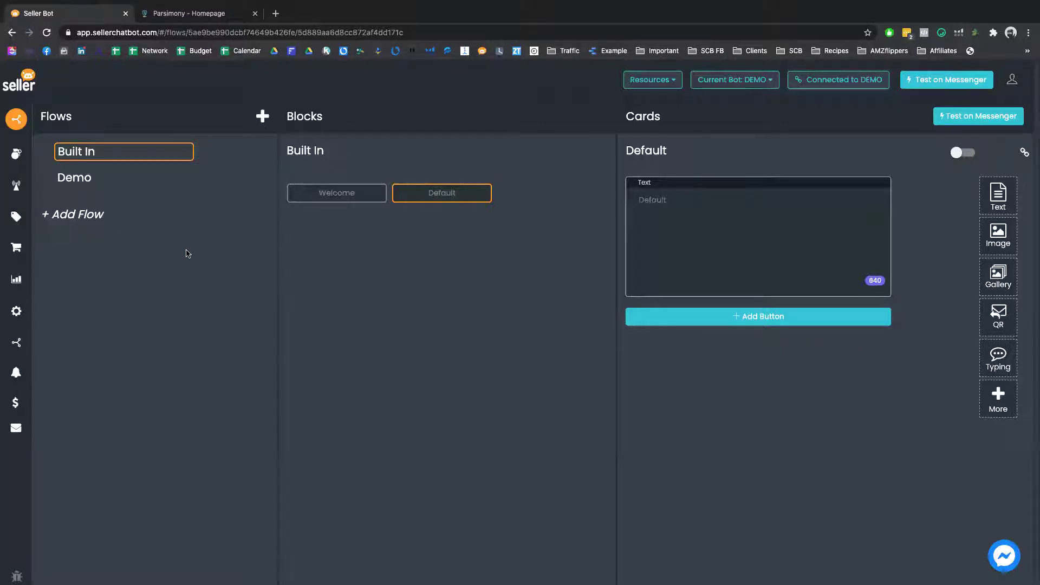
# - Create and save a new flow named Demo 1 from the Rebate Flow template
pyautogui.click(96, 220)
pyautogui.click(218, 177)
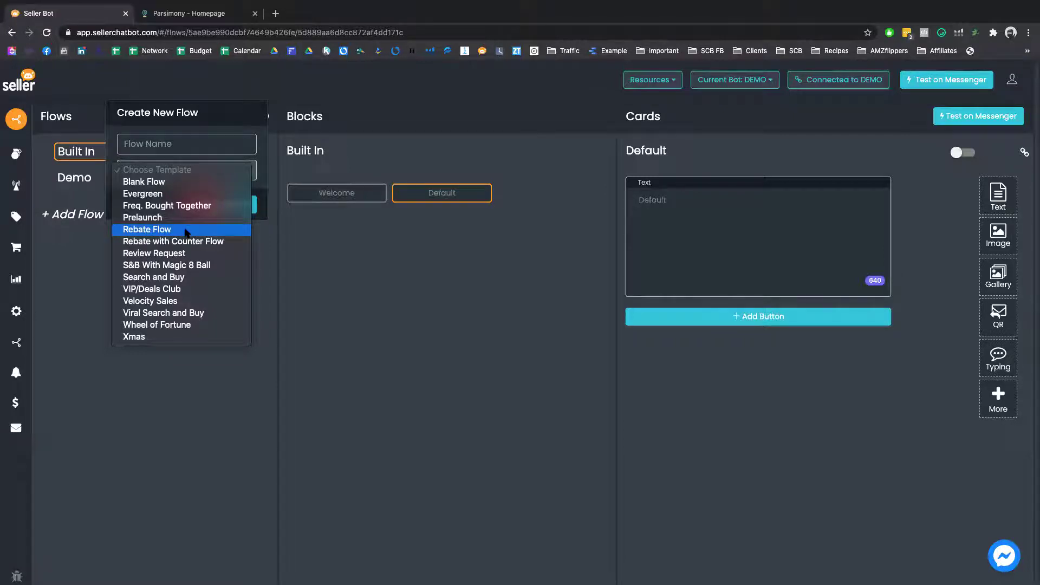
pyautogui.click(185, 230)
pyautogui.click(189, 146)
pyautogui.write('Demo 1')
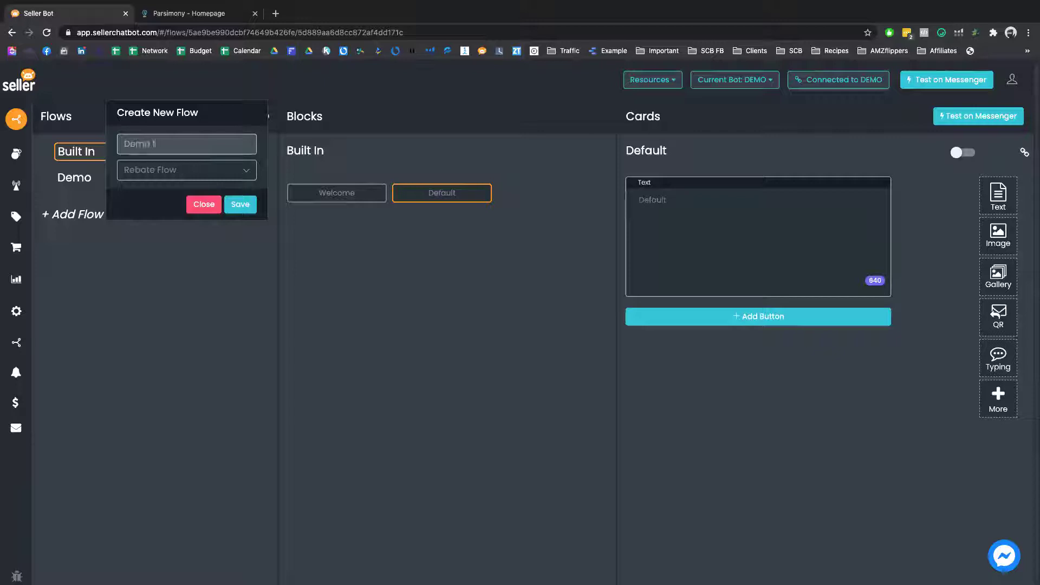
pyautogui.rightClick(189, 147)
pyautogui.click(169, 211)
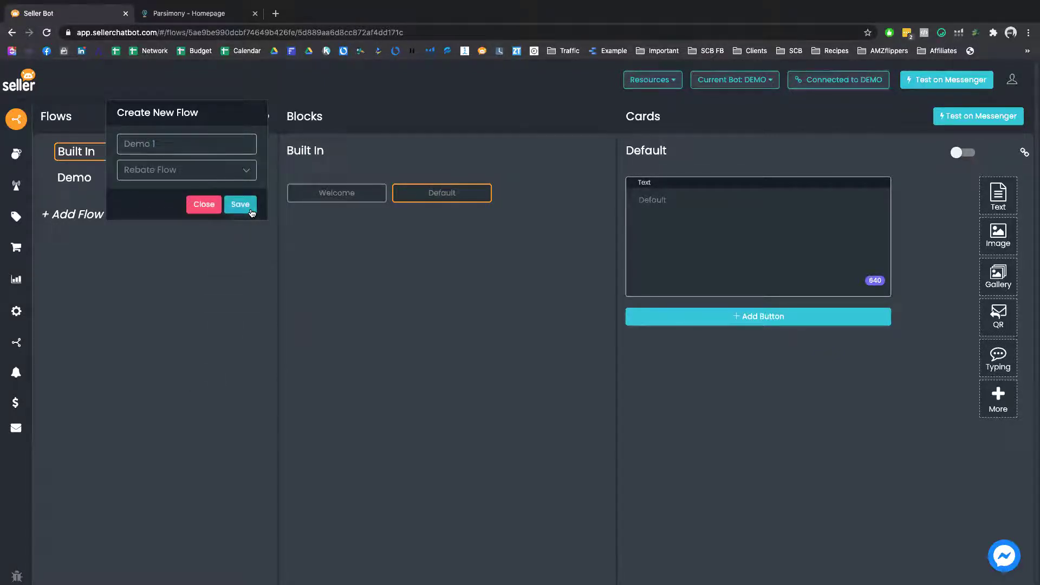
pyautogui.click(240, 205)
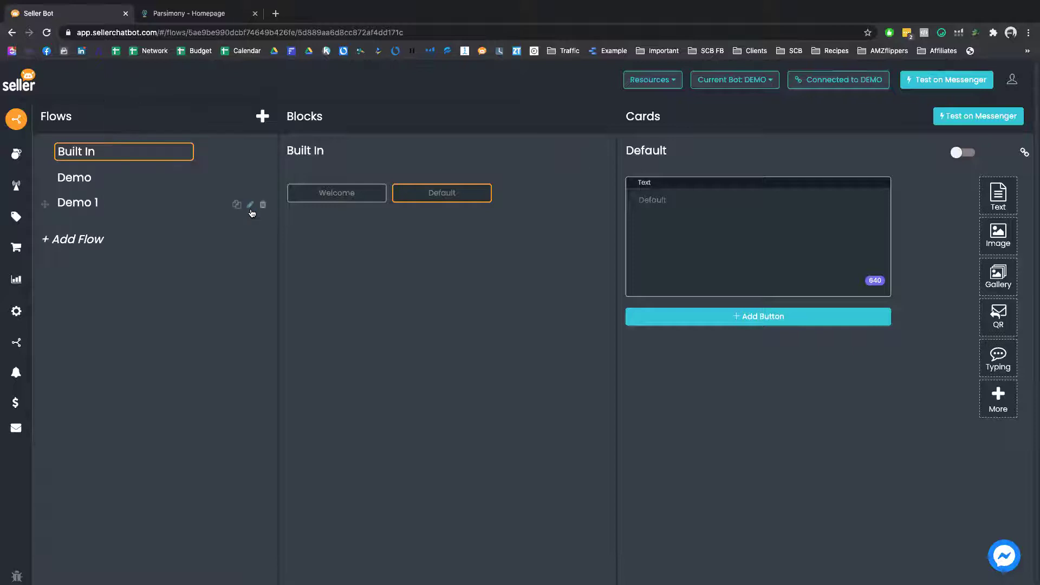
# - Open Demo 1 and review the cards of Block 4, Block 1, Block 3, Block 2 and CATCH
pyautogui.click(144, 204)
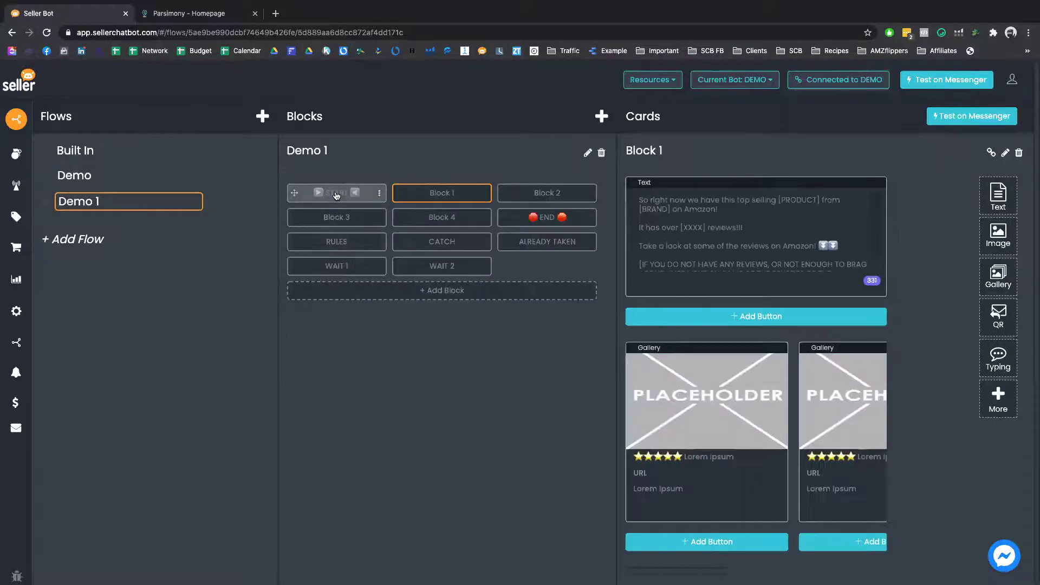
pyautogui.moveTo(547, 193)
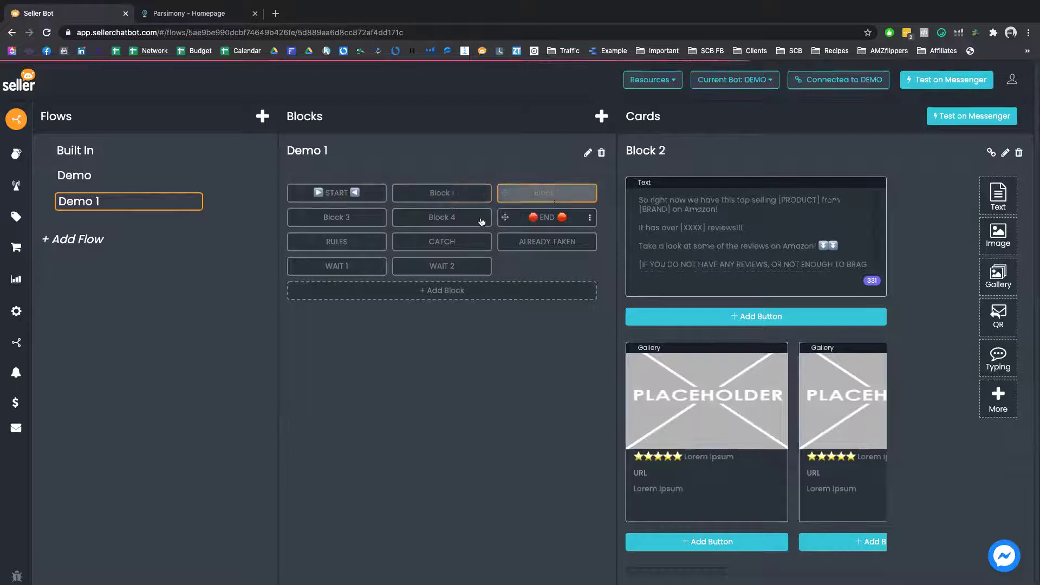
pyautogui.click(466, 223)
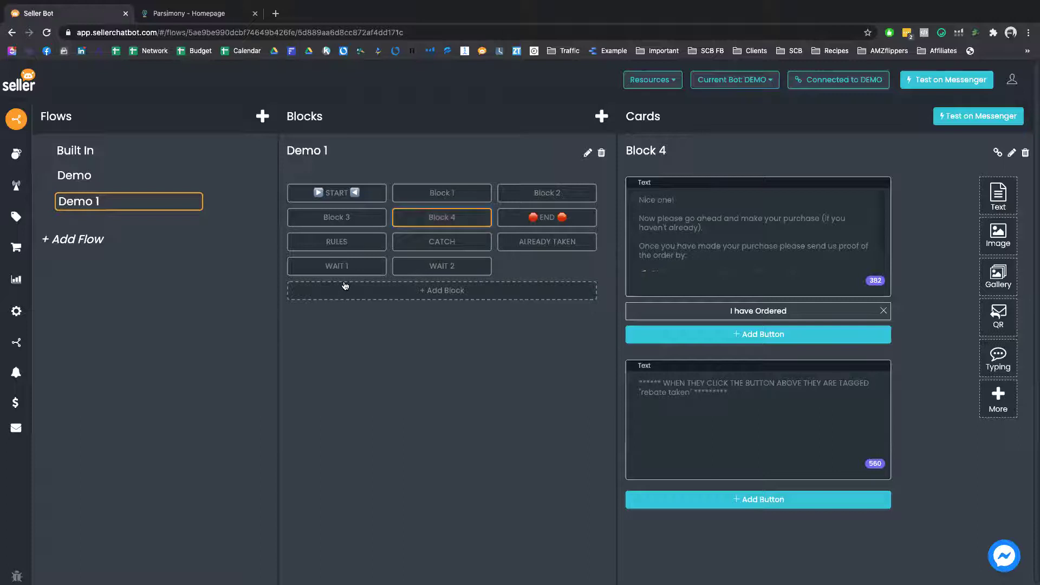
pyautogui.click(442, 193)
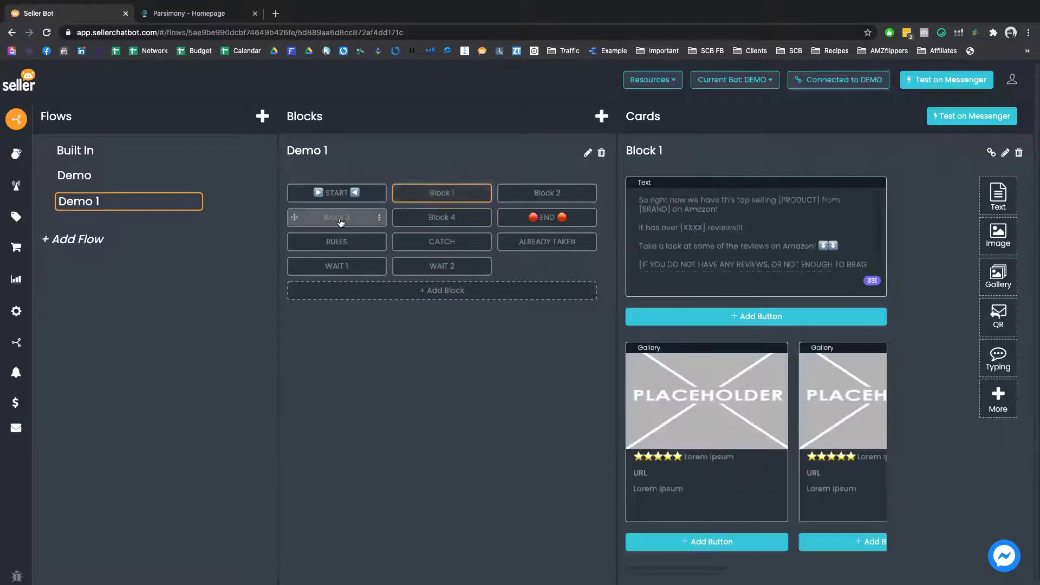
pyautogui.click(340, 221)
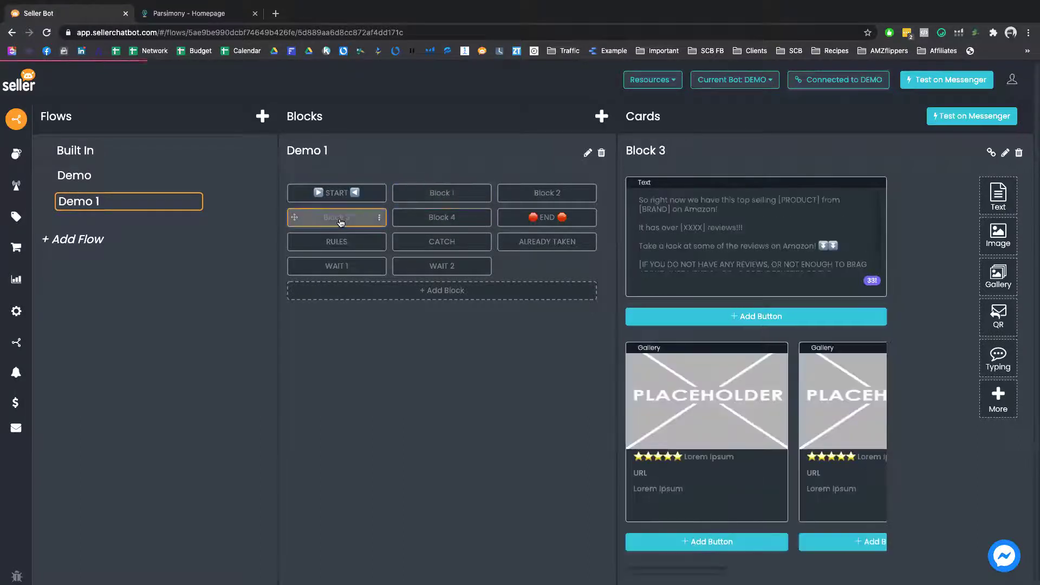
pyautogui.click(545, 196)
pyautogui.click(449, 242)
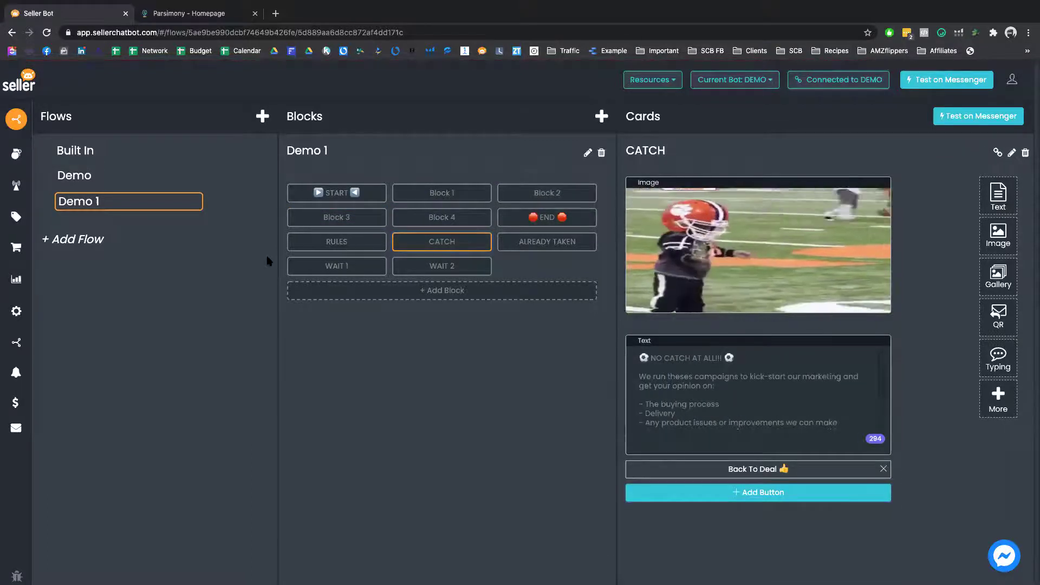
# - Create and save a new flow named Blank from the Blank Flow template
pyautogui.click(97, 242)
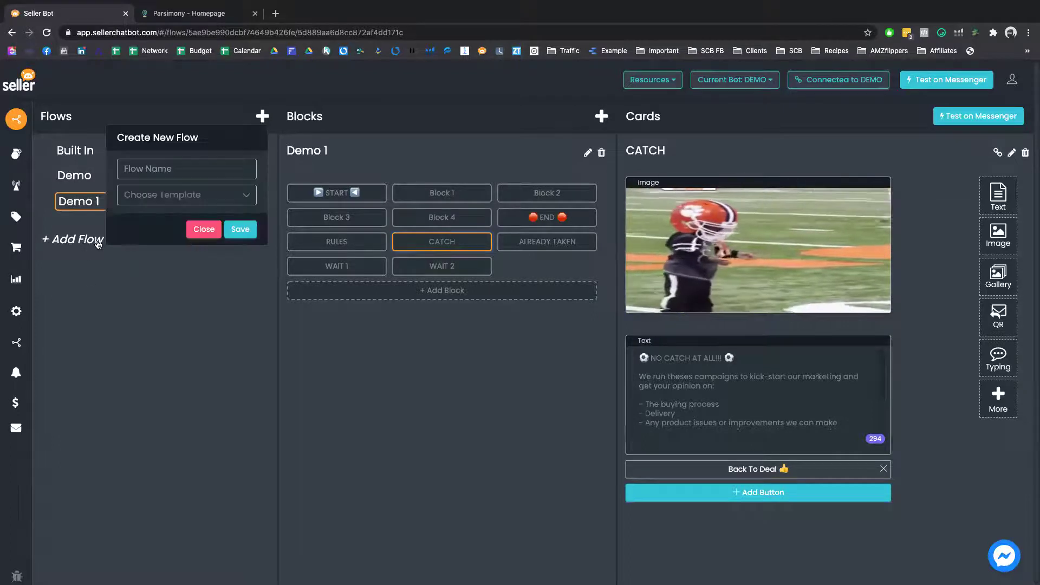
pyautogui.click(173, 197)
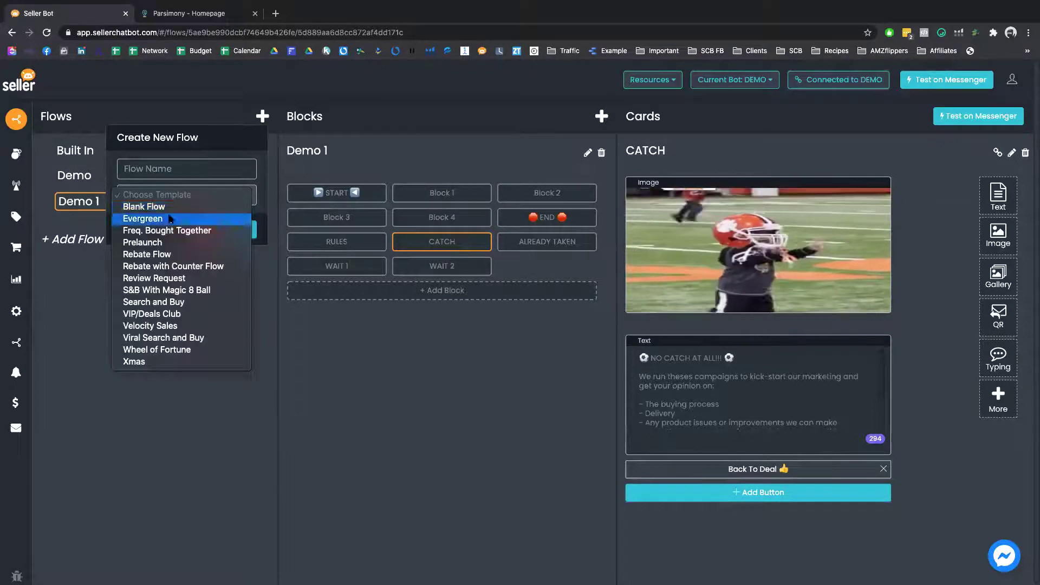
pyautogui.click(154, 206)
pyautogui.click(191, 175)
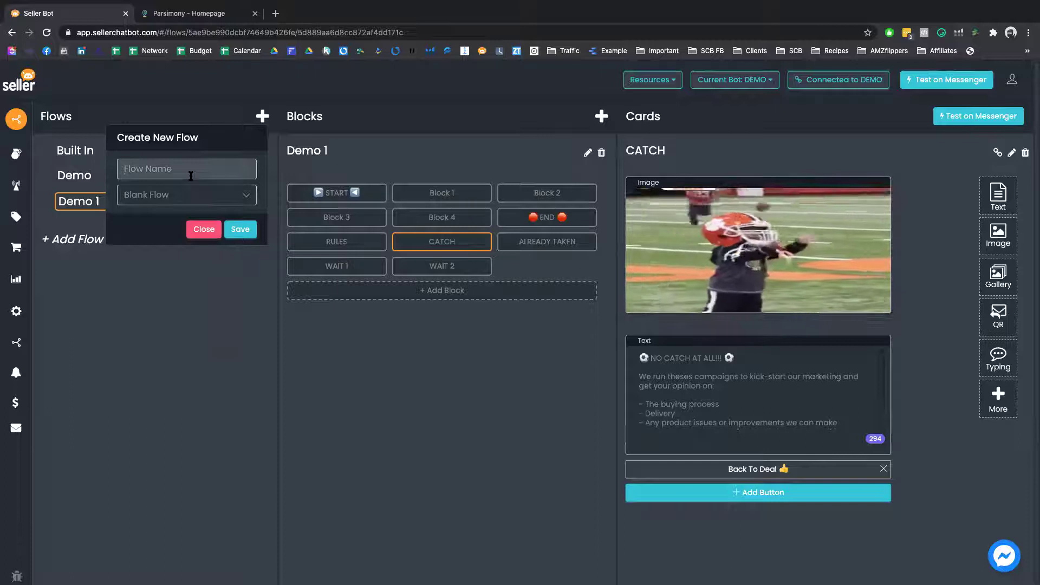
pyautogui.write('Blank')
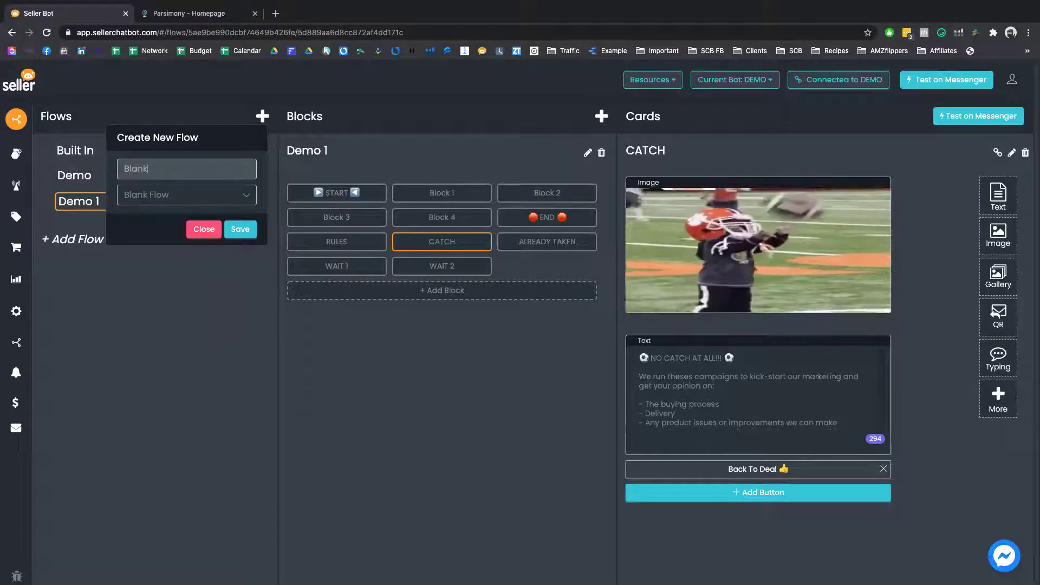
pyautogui.click(240, 229)
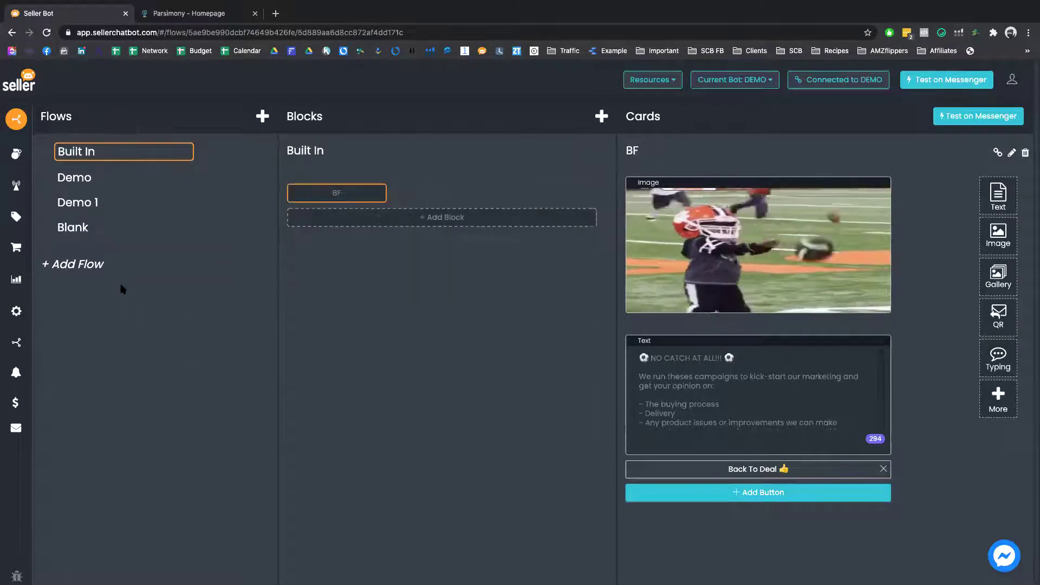
# - Add text, image and quick reply cards to the Blank flow's BF block, then reopen Demo 1
pyautogui.click(92, 231)
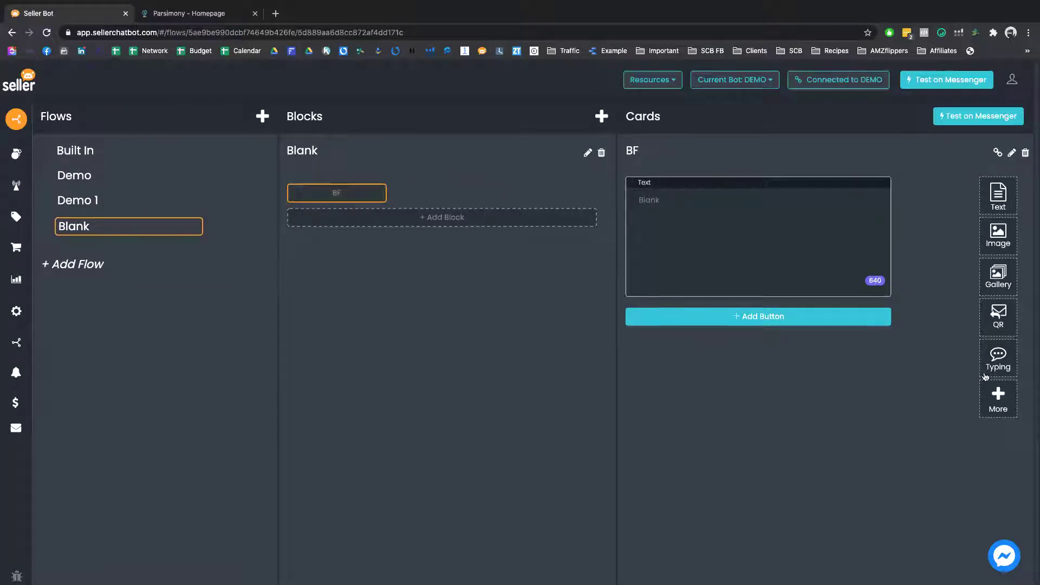
pyautogui.click(999, 240)
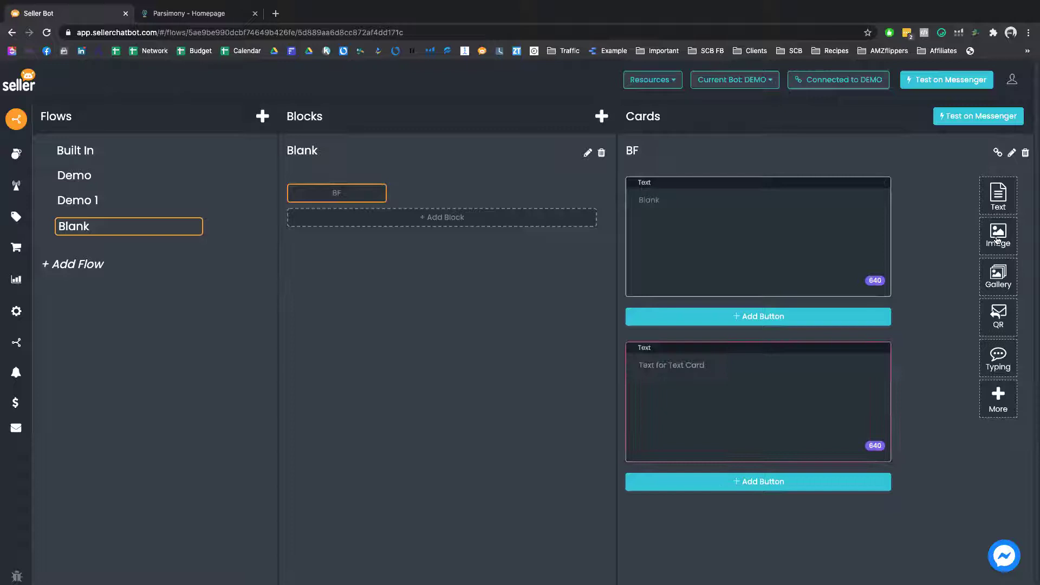
pyautogui.click(998, 318)
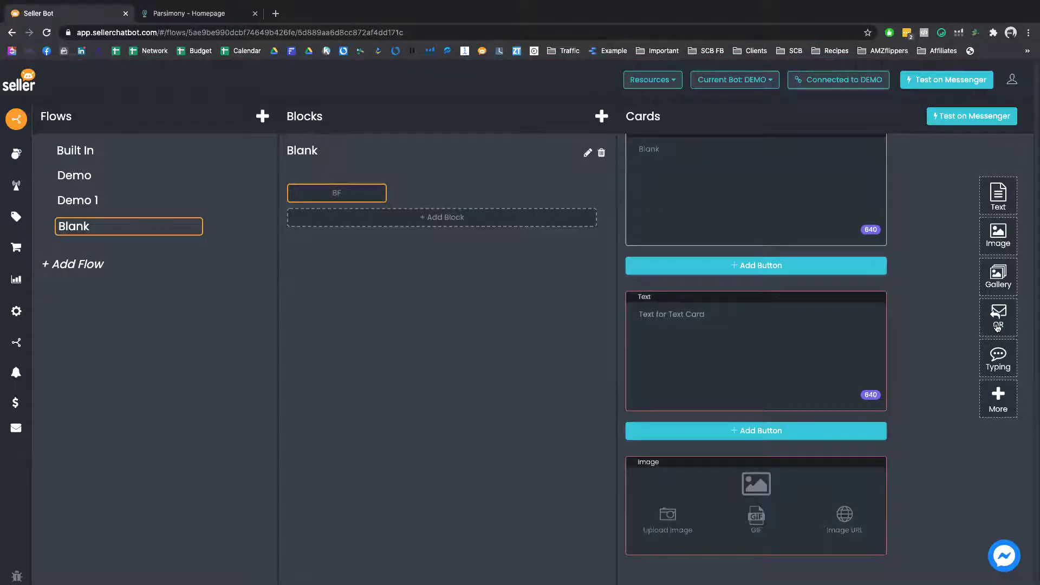
pyautogui.moveTo(699, 421)
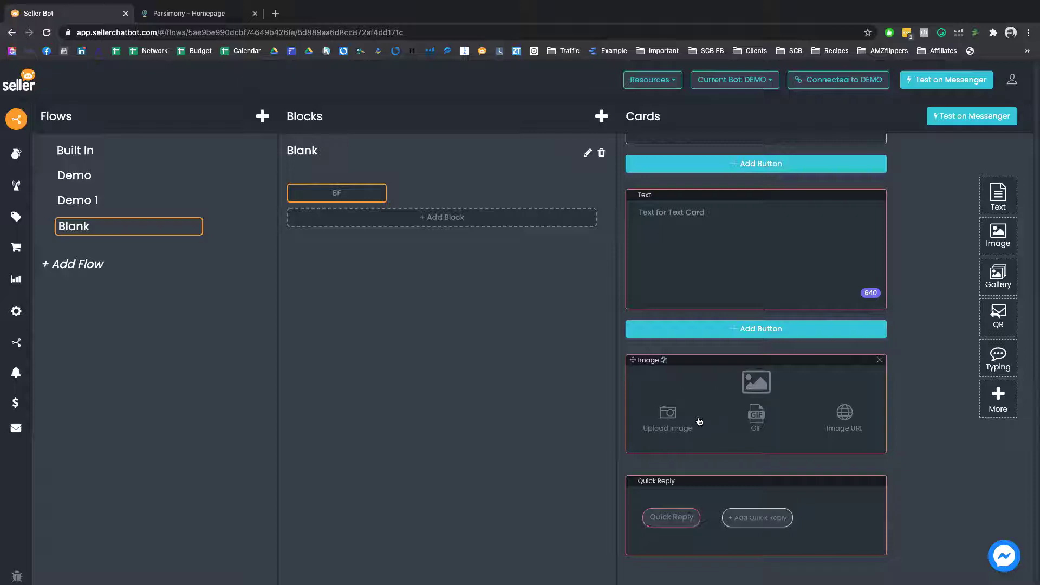
pyautogui.click(120, 202)
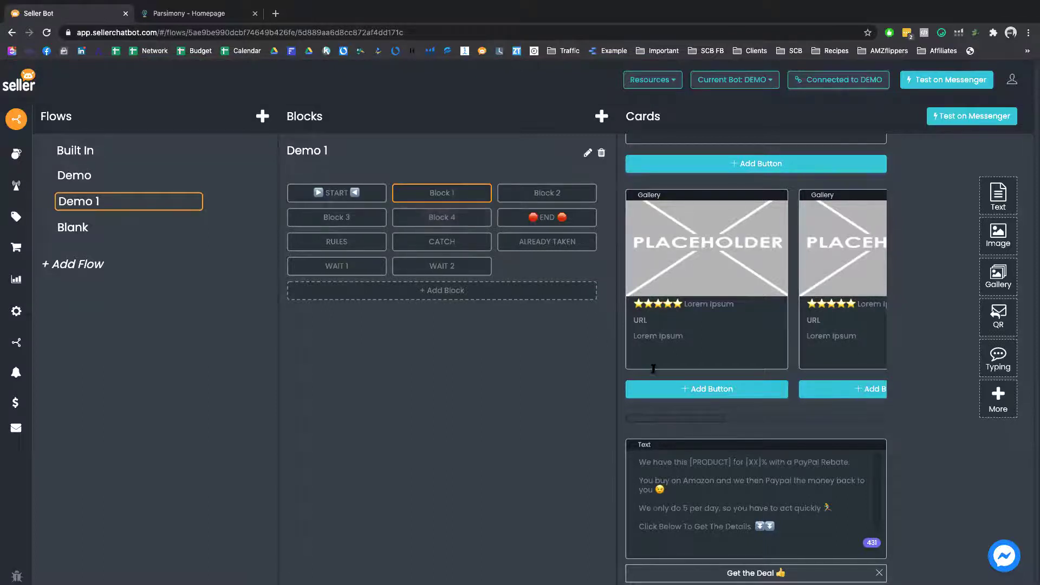
pyautogui.scroll(3, 657, 372)
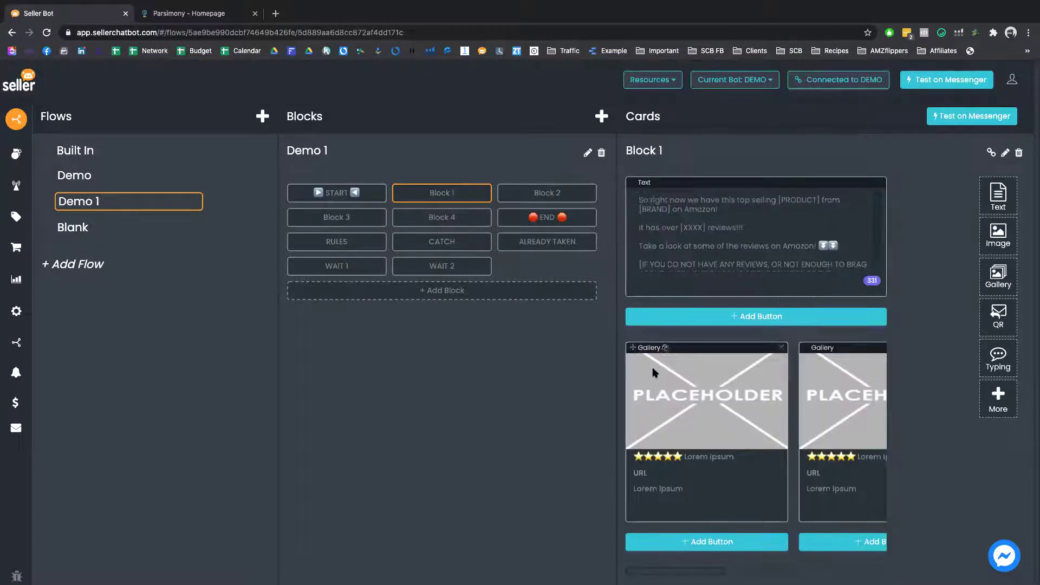
pyautogui.click(790, 206)
pyautogui.doubleClick(792, 227)
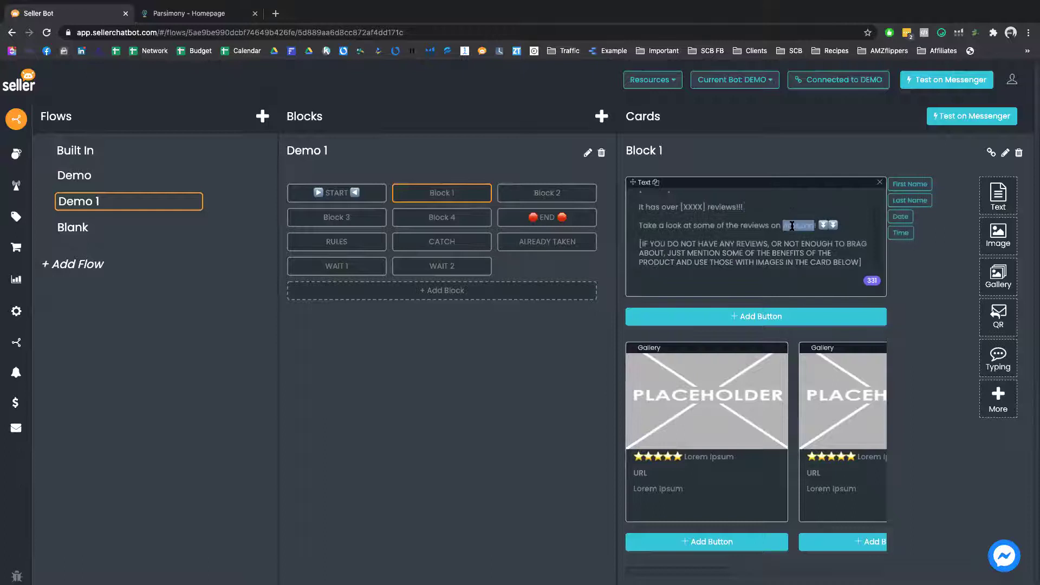
pyautogui.scroll(-2, 781, 243)
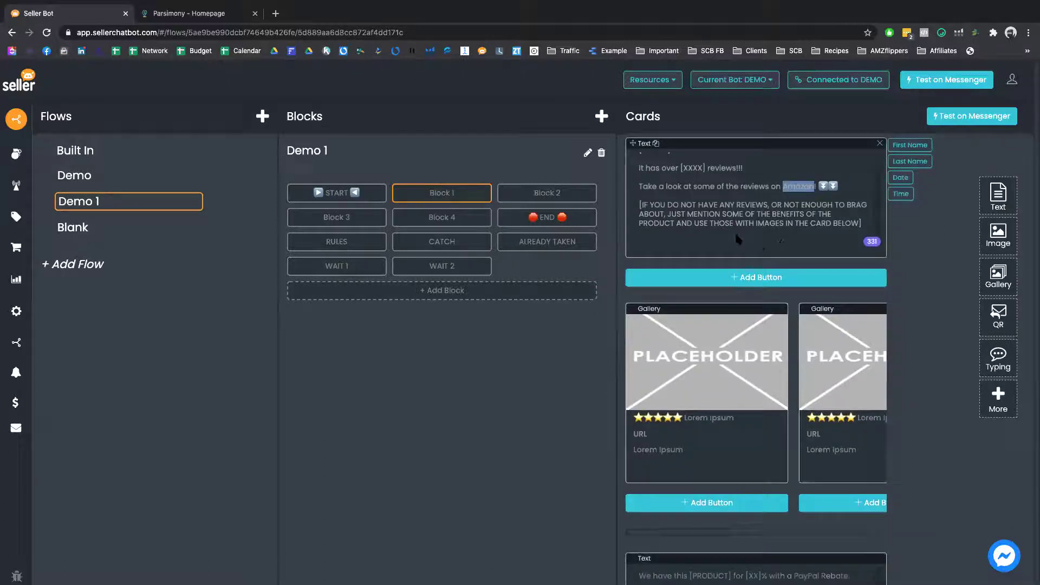
pyautogui.scroll(-2, 735, 230)
pyautogui.scroll(3, 732, 253)
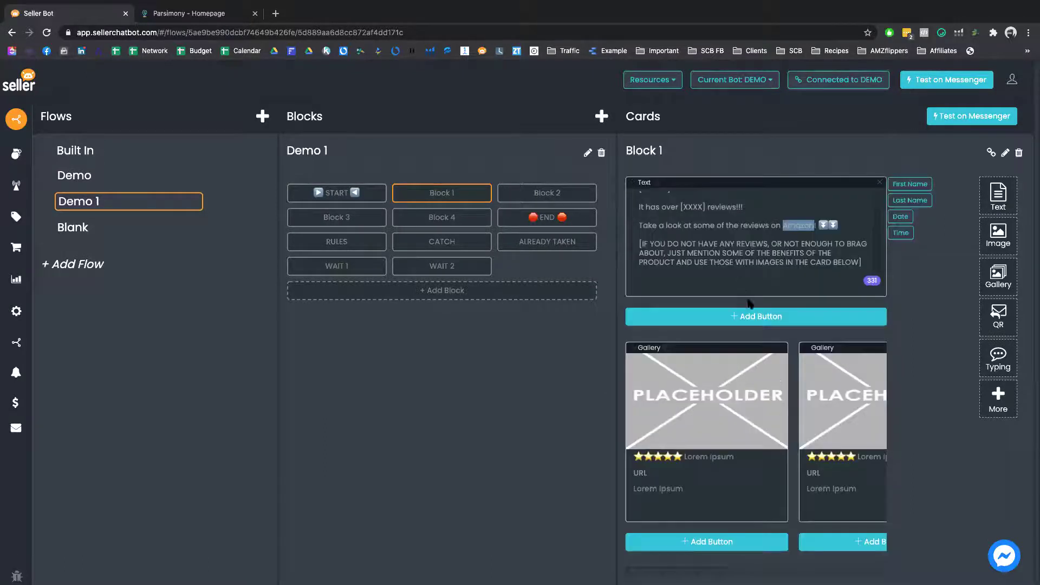
pyautogui.scroll(-2, 750, 302)
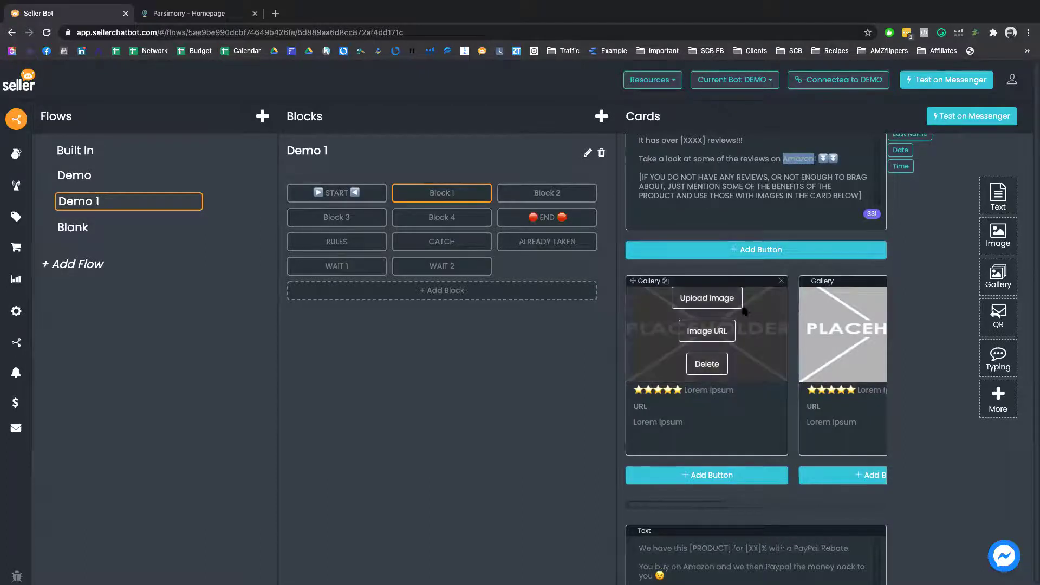
pyautogui.scroll(-1, 583, 356)
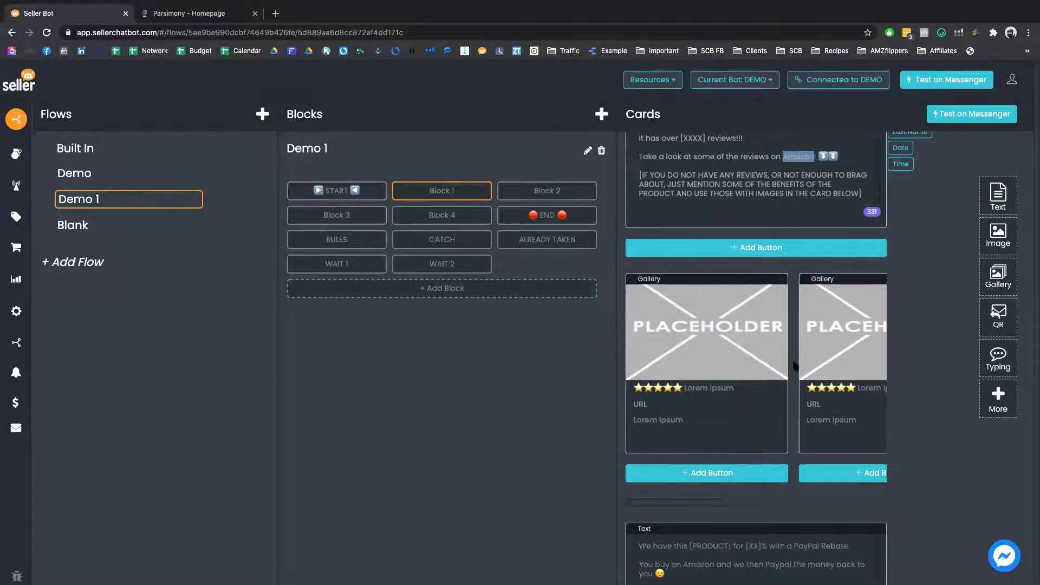
pyautogui.scroll(-5, 795, 366)
pyautogui.scroll(6, 704, 358)
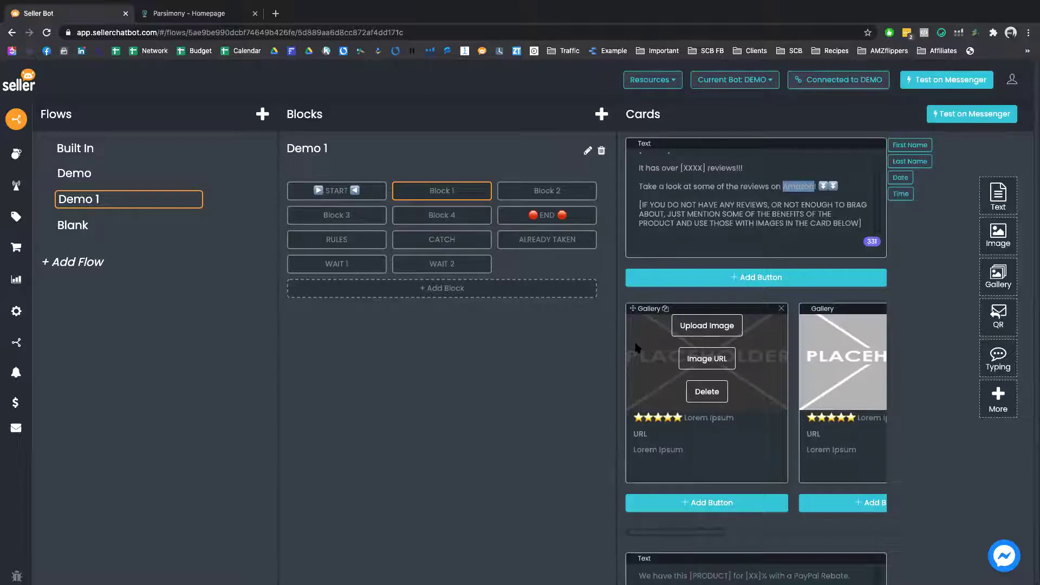
# - Open the Demo flow and review its START and Block 1 cards
pyautogui.click(135, 177)
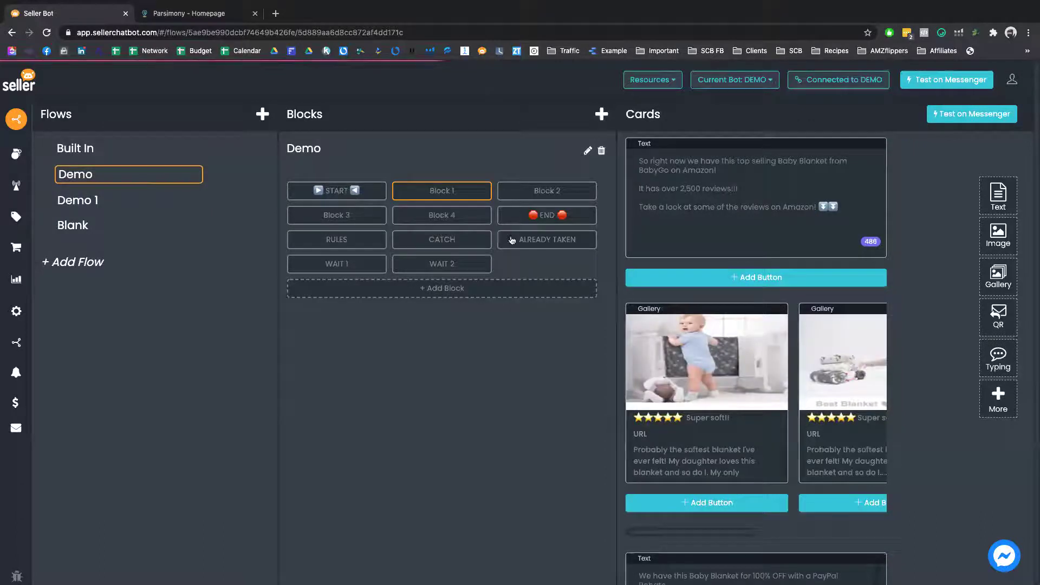
pyautogui.moveTo(452, 197); pyautogui.dragTo(425, 213)
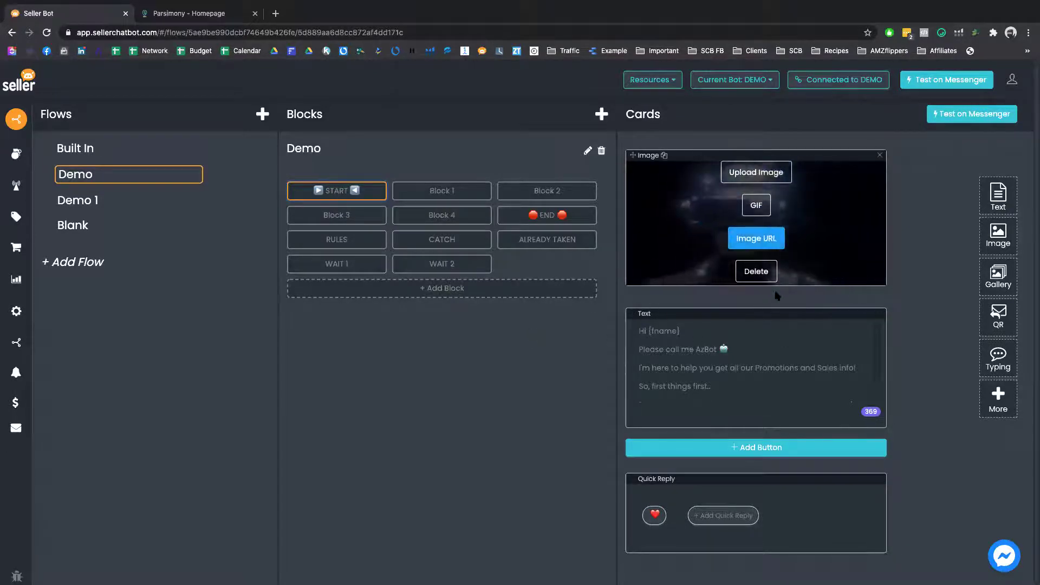
pyautogui.moveTo(756, 367)
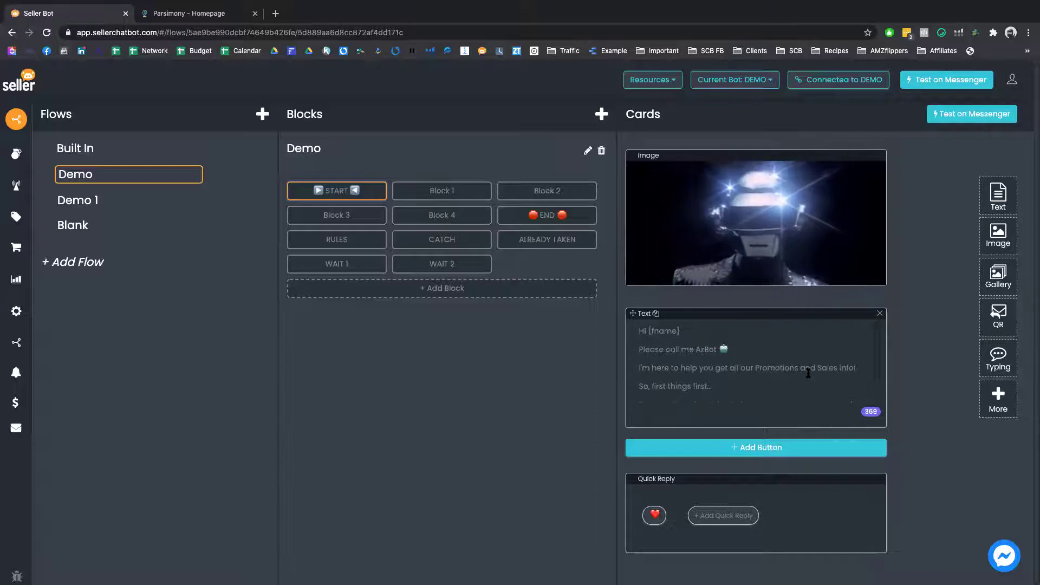
pyautogui.click(443, 193)
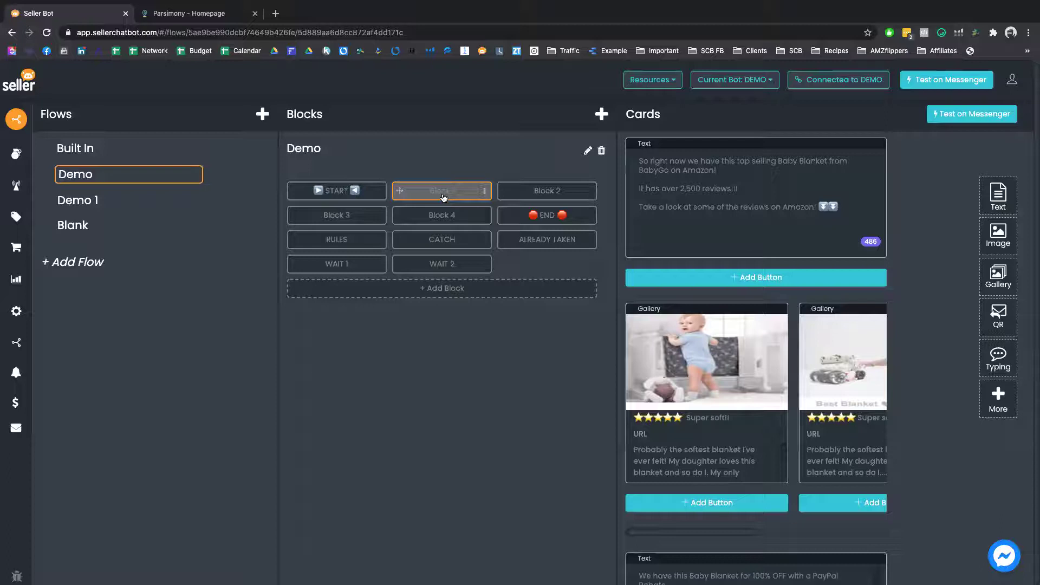
pyautogui.moveTo(706, 358)
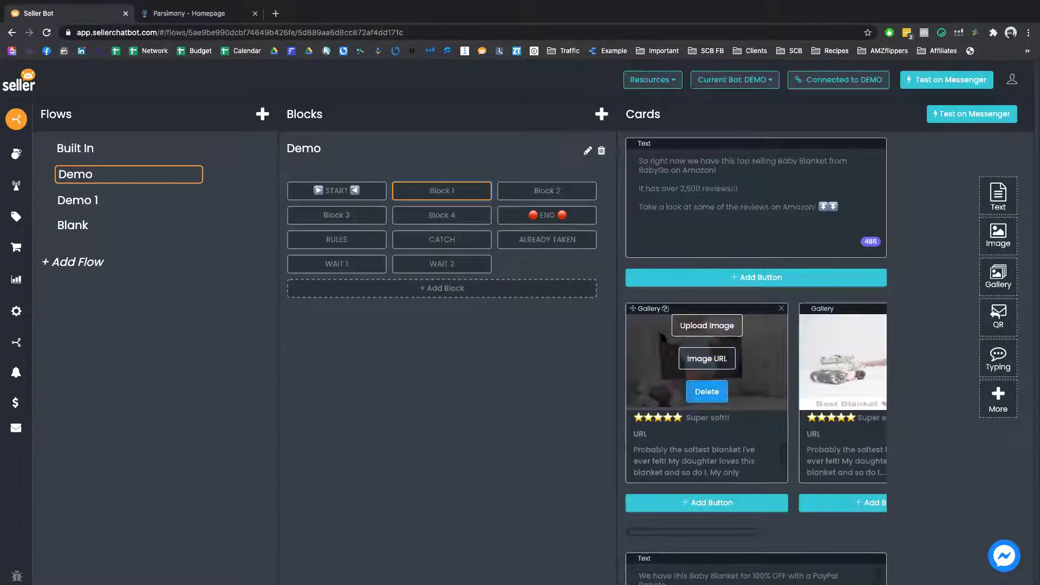
# - Inspect Block 1's gallery image URL, then show Block 2's cards
pyautogui.click(707, 359)
pyautogui.tripleClick(707, 353)
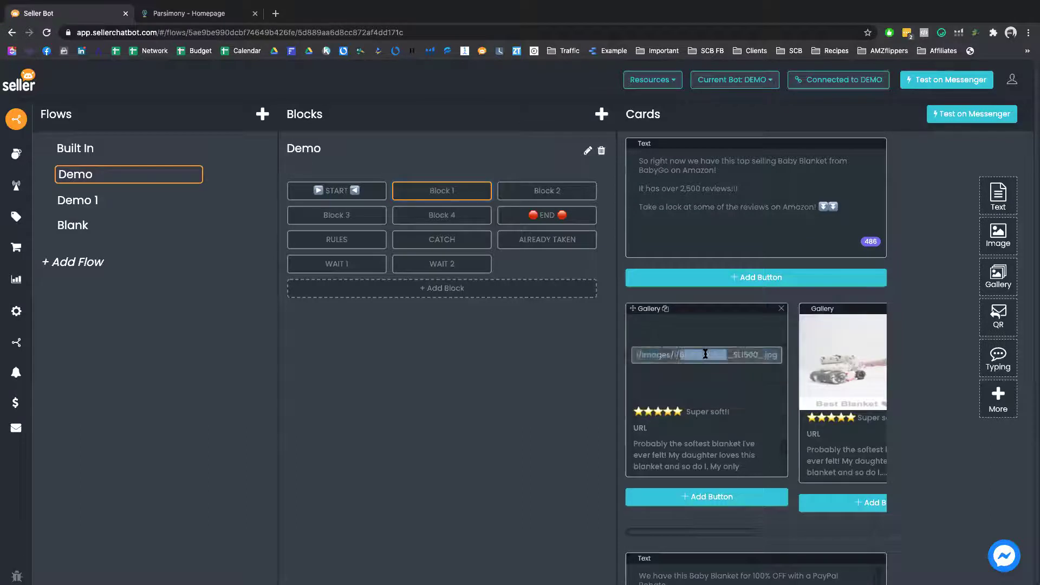
pyautogui.click(686, 462)
pyautogui.scroll(-3, 694, 455)
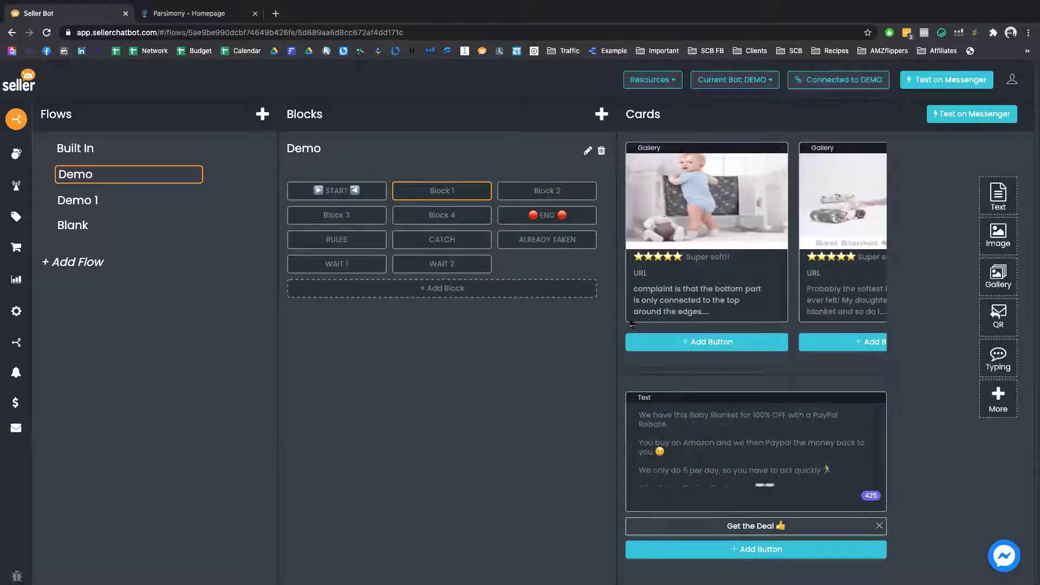
pyautogui.click(510, 192)
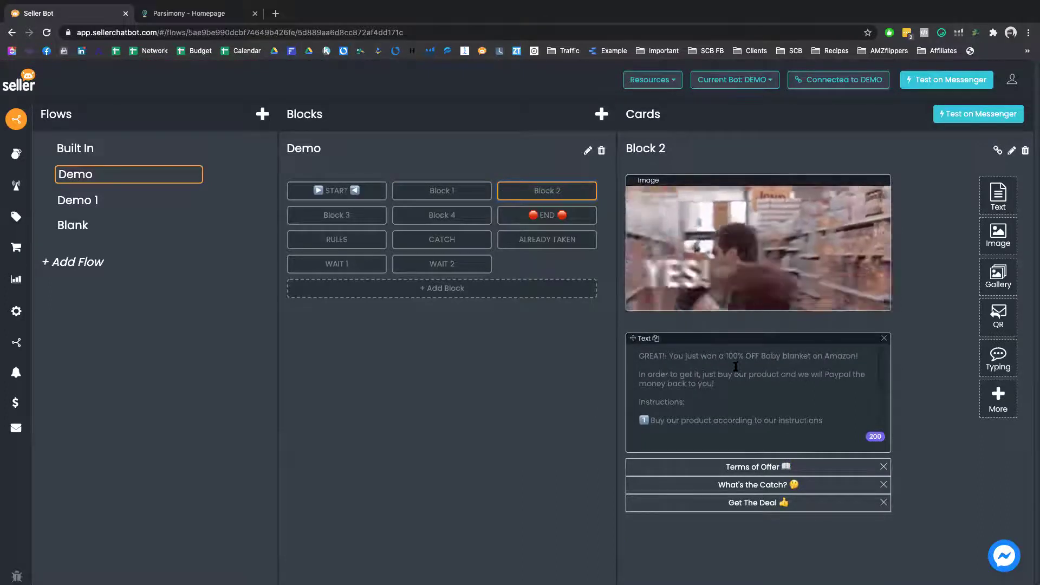
# - Review the opening line of Block 2's prize message text
pyautogui.moveTo(735, 359); pyautogui.dragTo(820, 423)
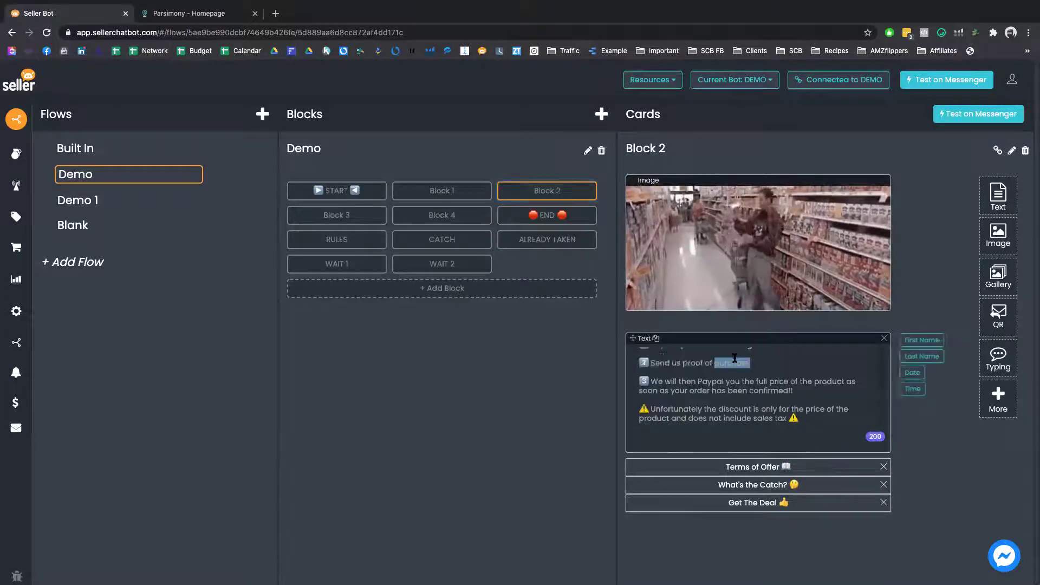
pyautogui.scroll(3, 790, 386)
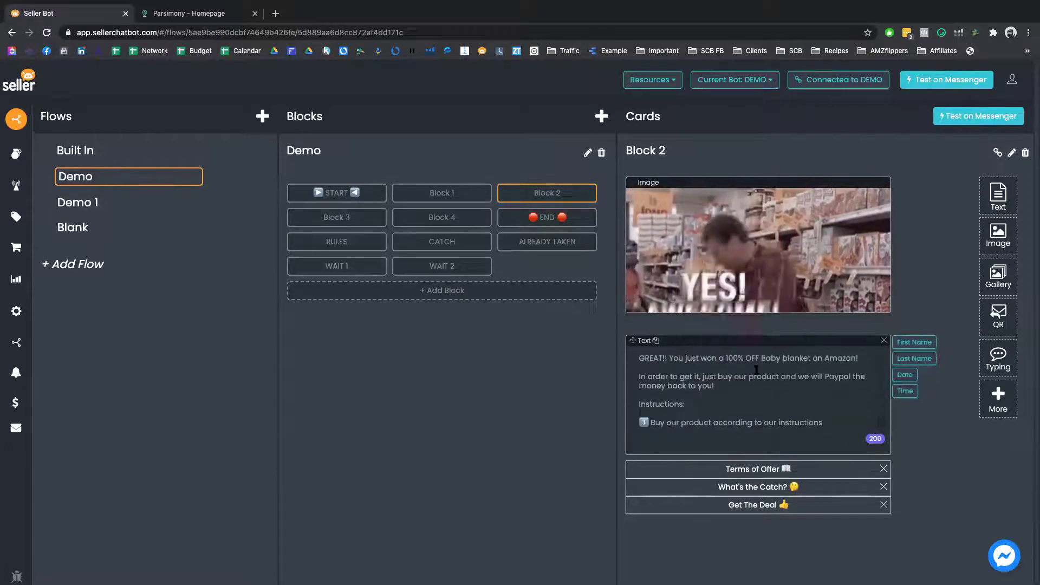
pyautogui.tripleClick(734, 359)
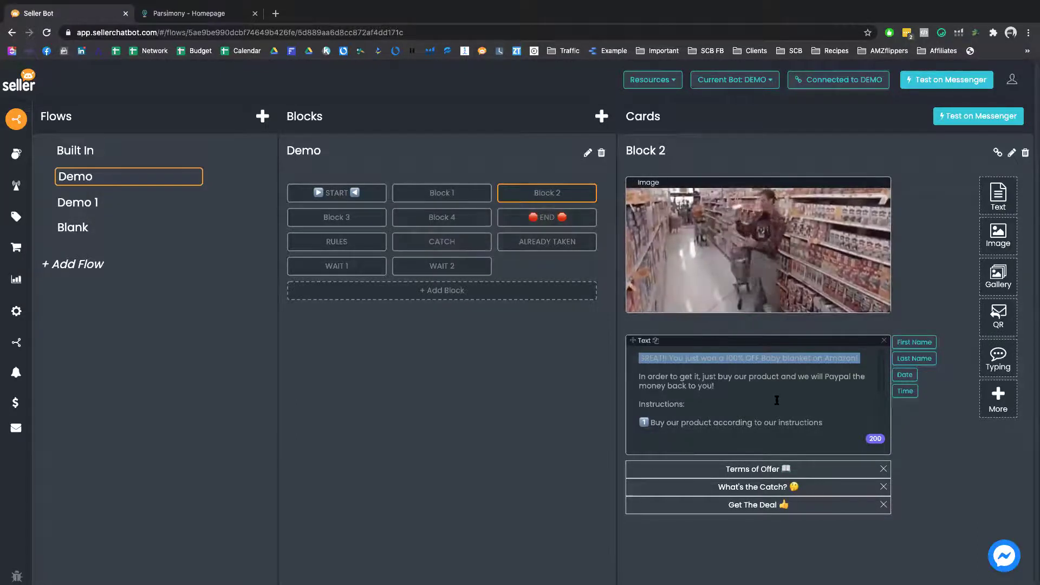
pyautogui.scroll(-5, 765, 401)
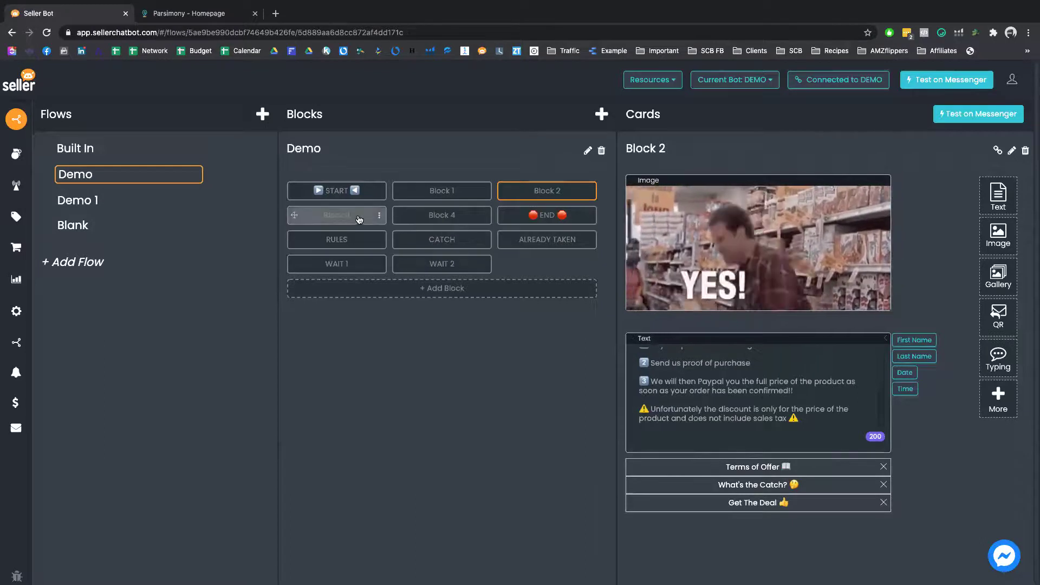
# - Check the Demo keyword in Block 3's keyword card, then go to Products
pyautogui.click(336, 215)
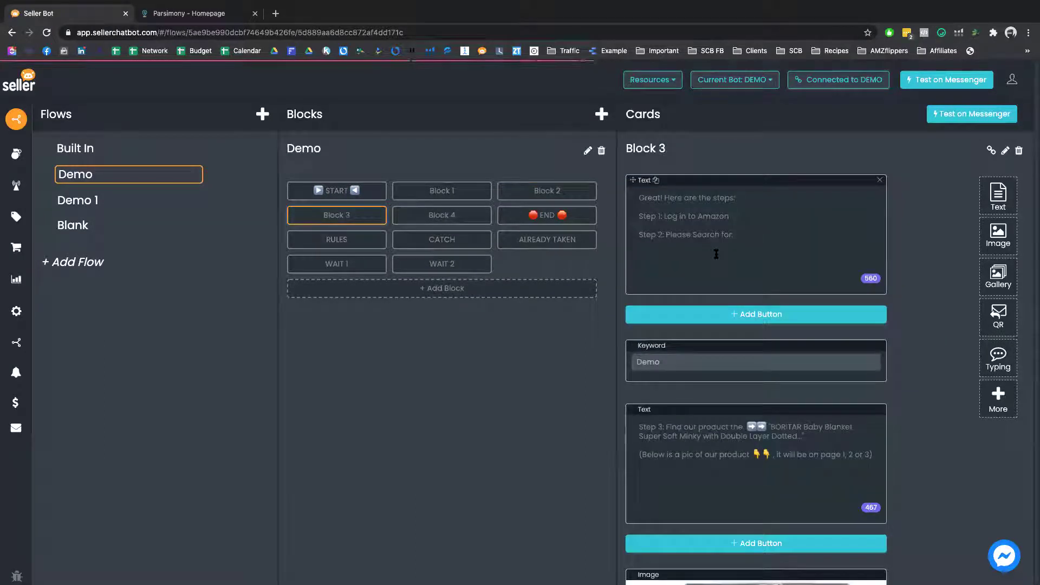
pyautogui.scroll(-1, 716, 254)
pyautogui.scroll(-1, 716, 254)
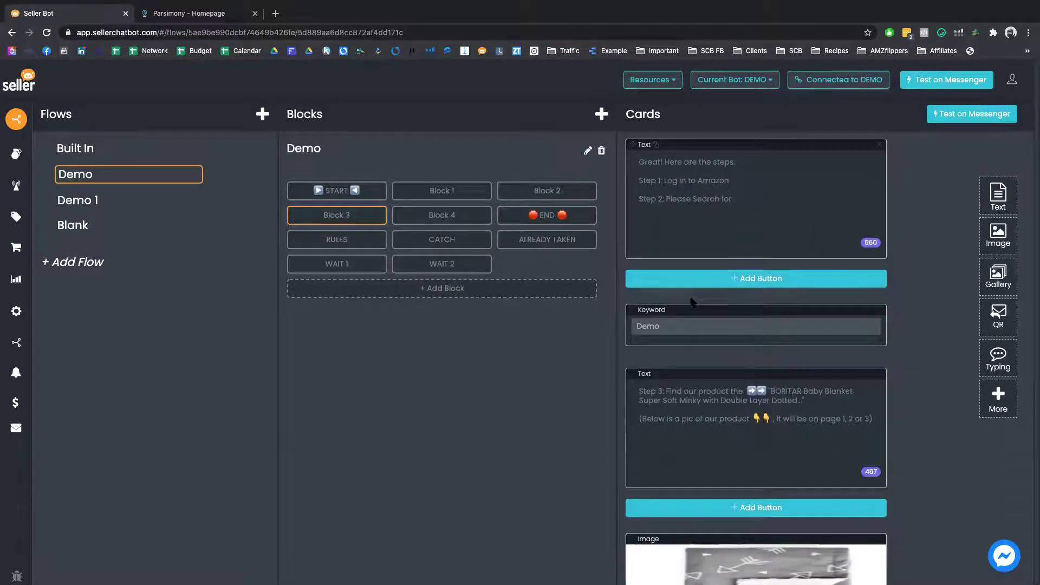
pyautogui.doubleClick(682, 327)
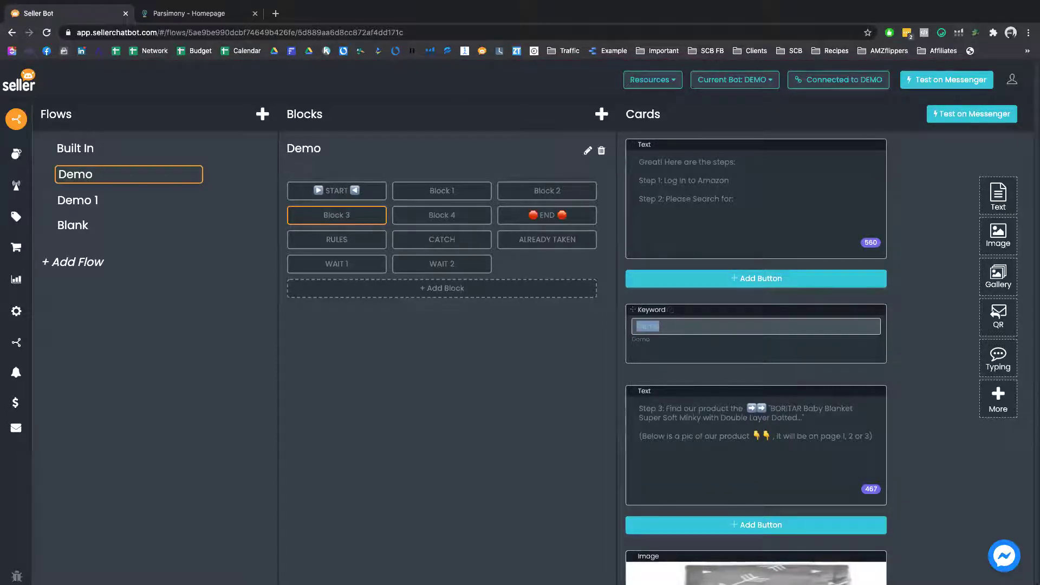
pyautogui.click(157, 324)
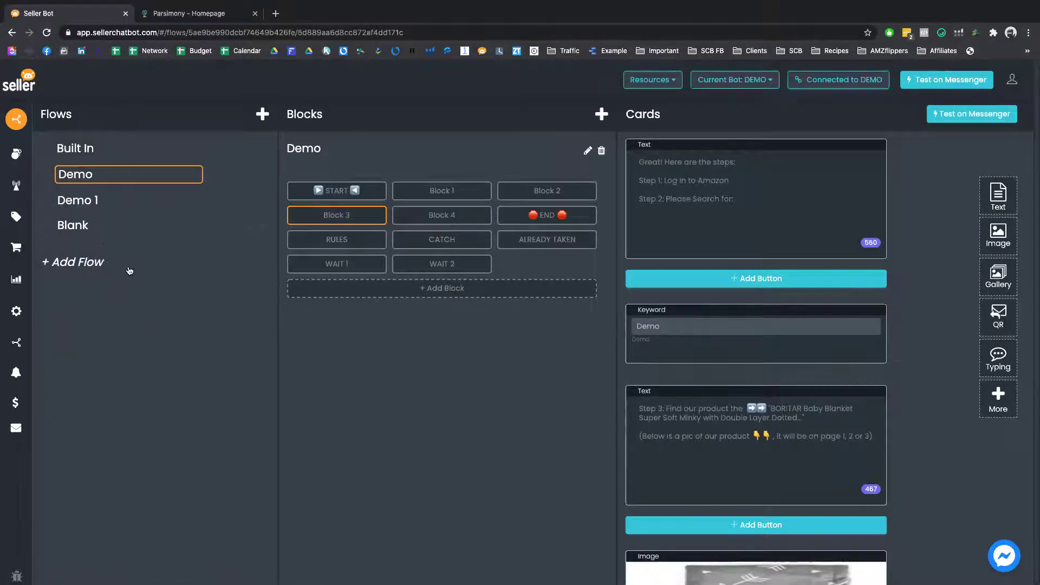
pyautogui.click(49, 250)
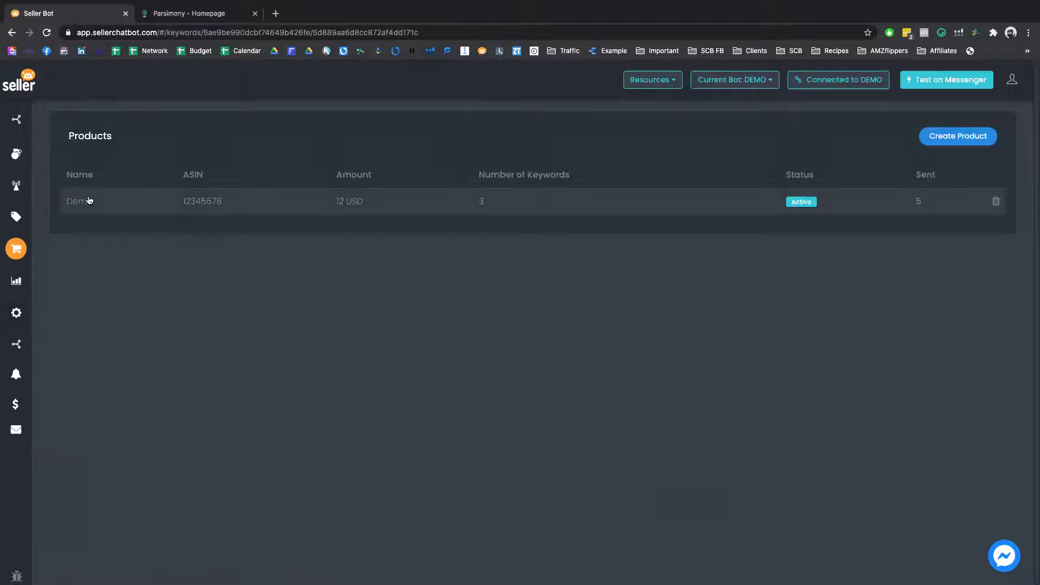
# - View the Demo product's keywords, then return to the flows editor
pyautogui.click(86, 199)
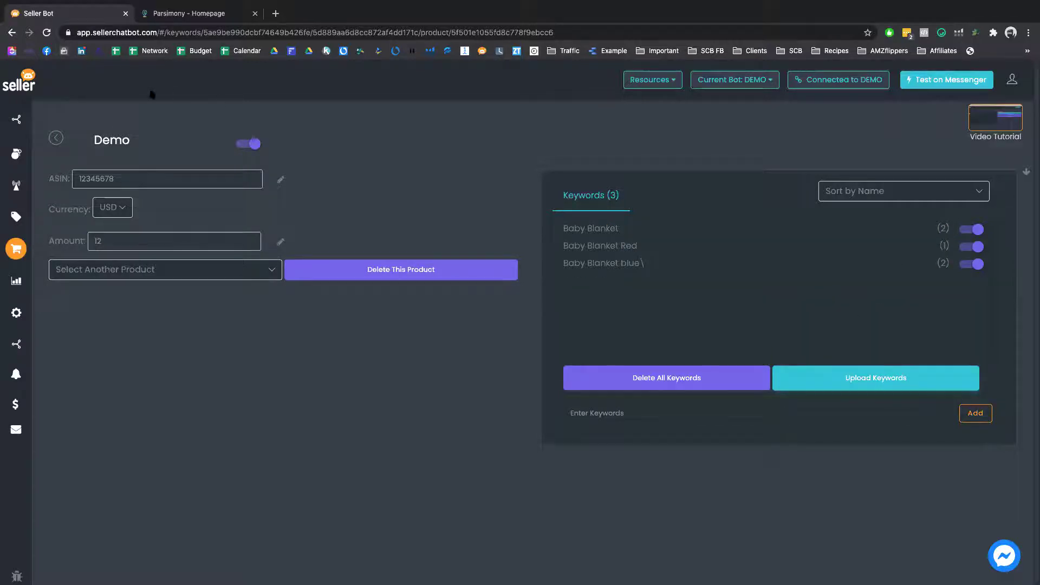
pyautogui.click(17, 120)
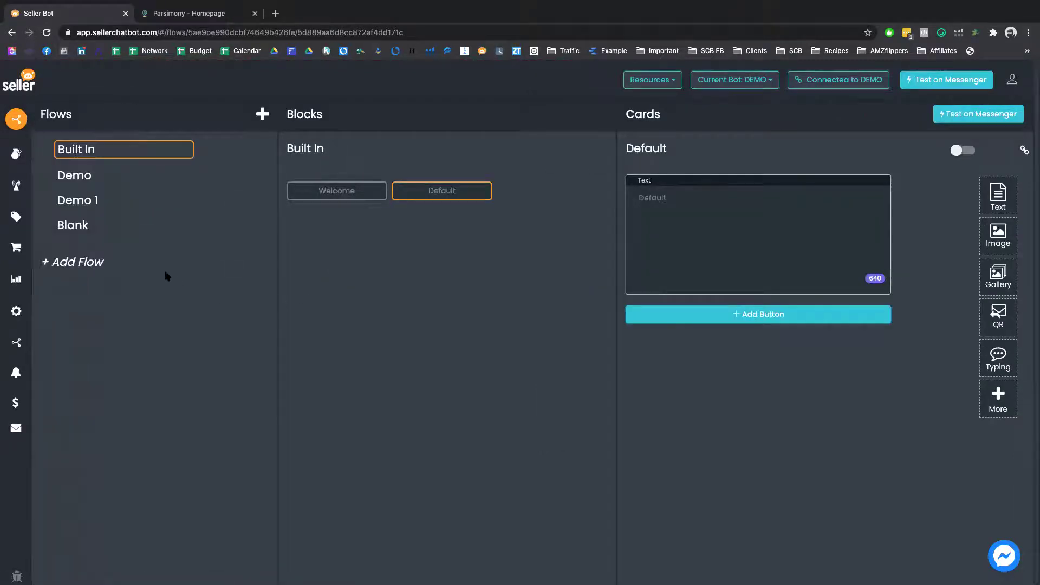
# - Open the Demo flow and scroll down through Block 3's cards
pyautogui.click(76, 175)
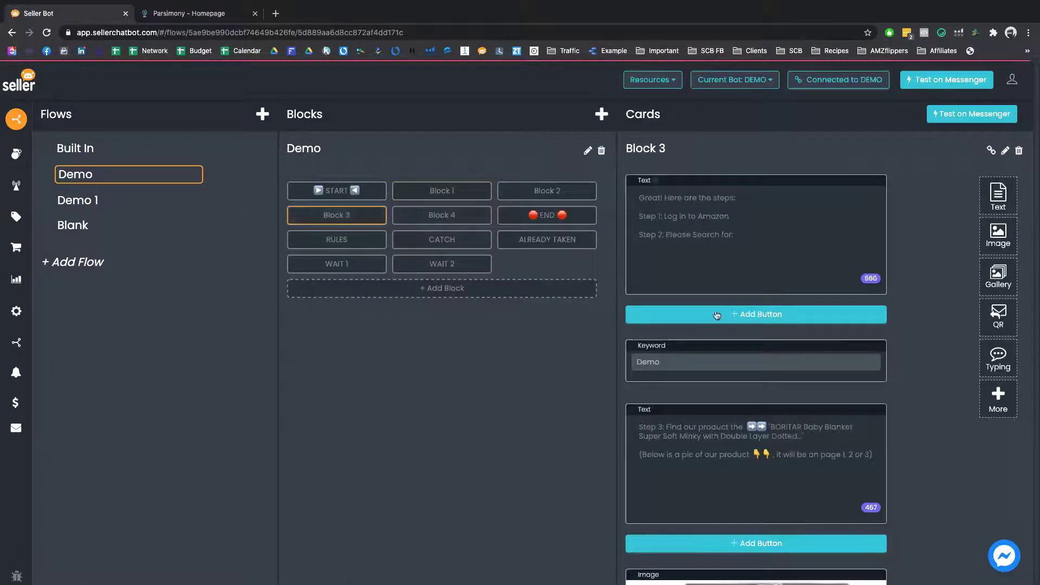
pyautogui.scroll(-1, 699, 352)
pyautogui.scroll(-1, 699, 353)
pyautogui.scroll(-1, 705, 374)
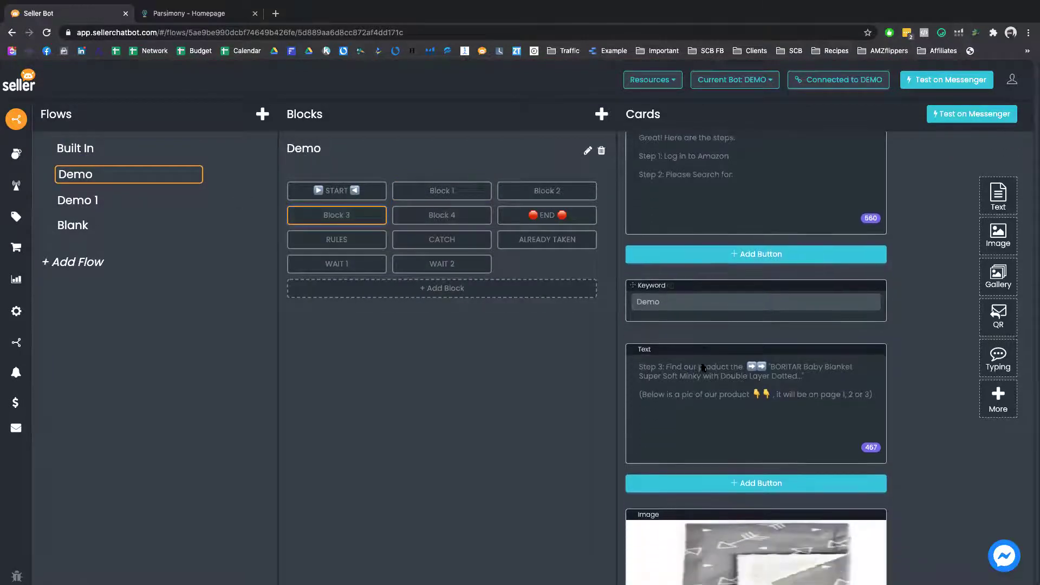
pyautogui.scroll(-2, 713, 397)
pyautogui.scroll(-1, 734, 454)
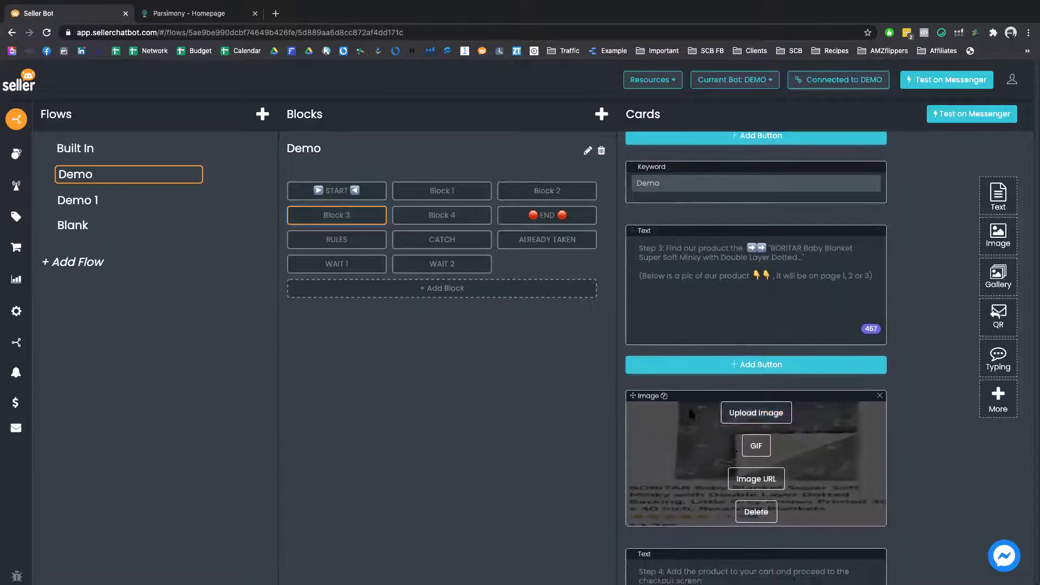
pyautogui.scroll(-2, 718, 400)
pyautogui.scroll(-1, 718, 400)
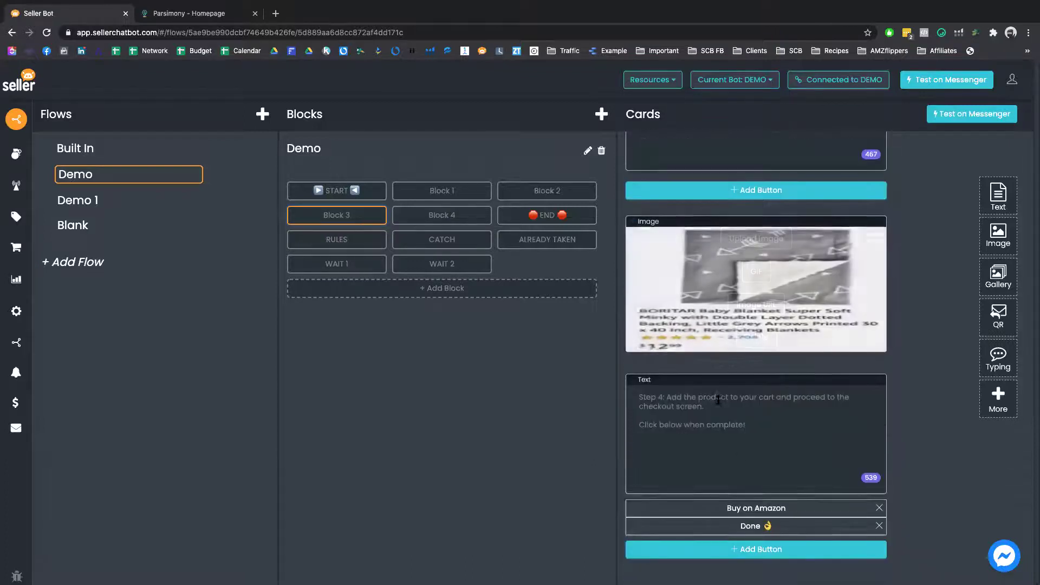
# - Inspect the Buy on Amazon link and Done reply settings, then show Block 4
pyautogui.click(763, 508)
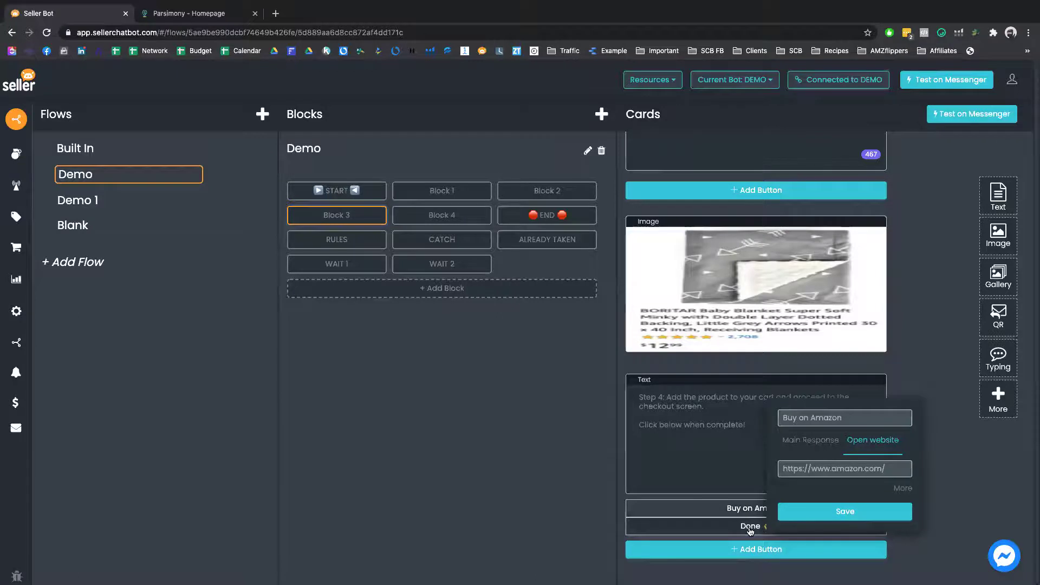
pyautogui.click(750, 529)
pyautogui.click(452, 217)
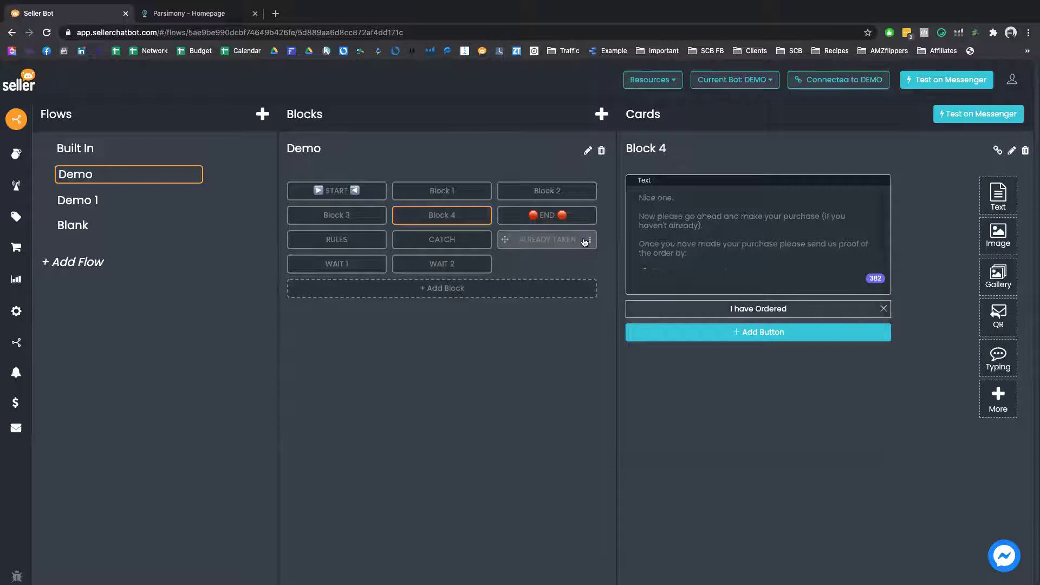
# - Scroll through the END block's order-ID, PayPal email, Thank You GIF and closing text cards
pyautogui.click(561, 218)
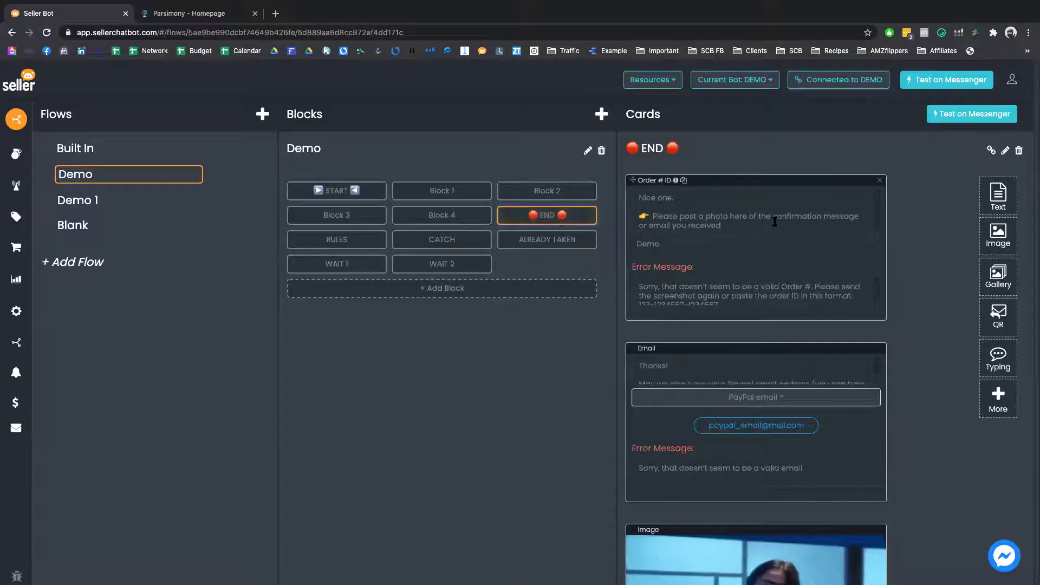
pyautogui.moveTo(775, 222)
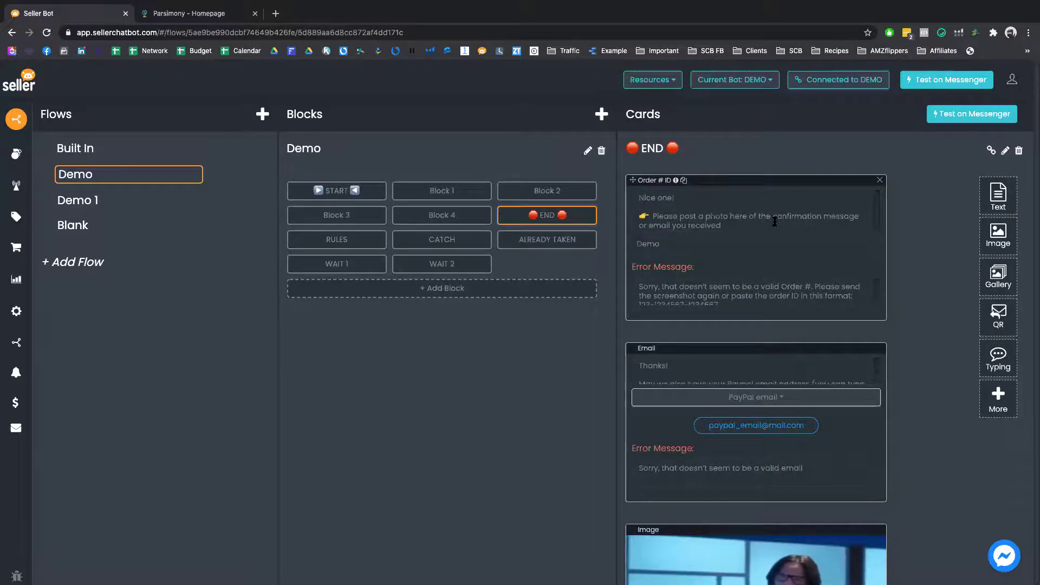
pyautogui.scroll(-3, 775, 221)
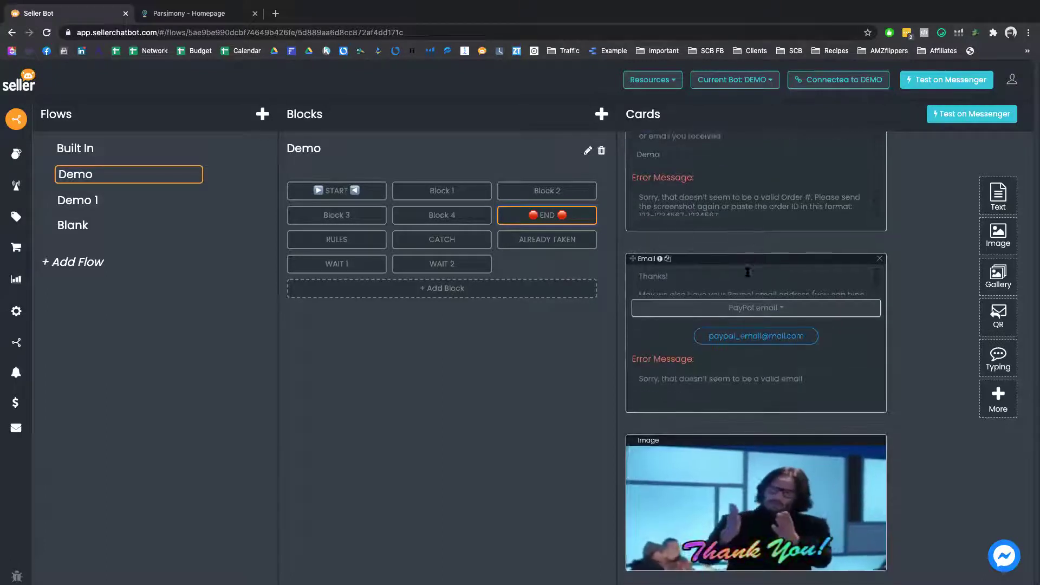
pyautogui.scroll(-1, 748, 272)
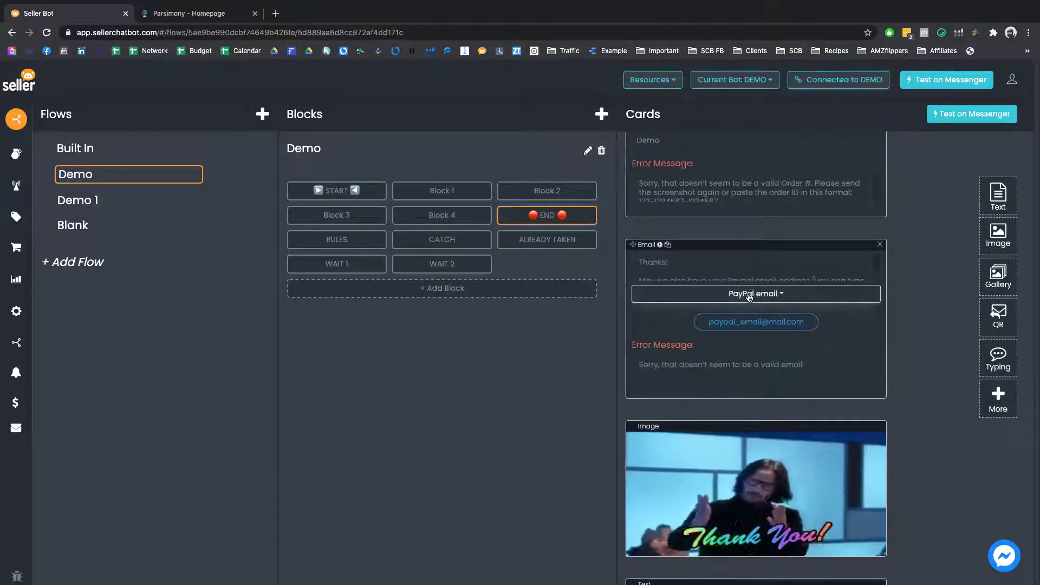
pyautogui.scroll(-5, 749, 304)
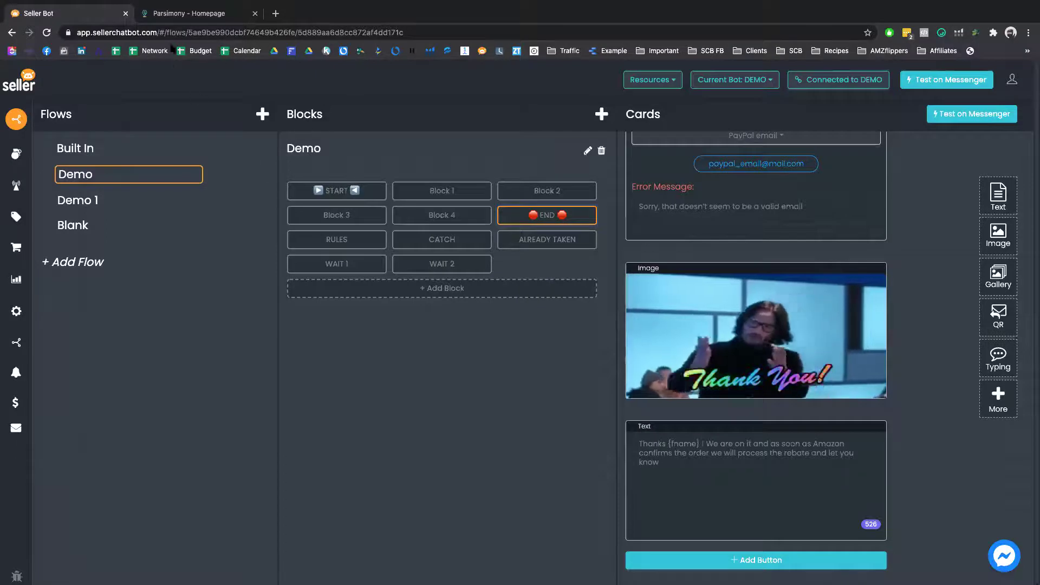
pyautogui.moveTo(15, 404)
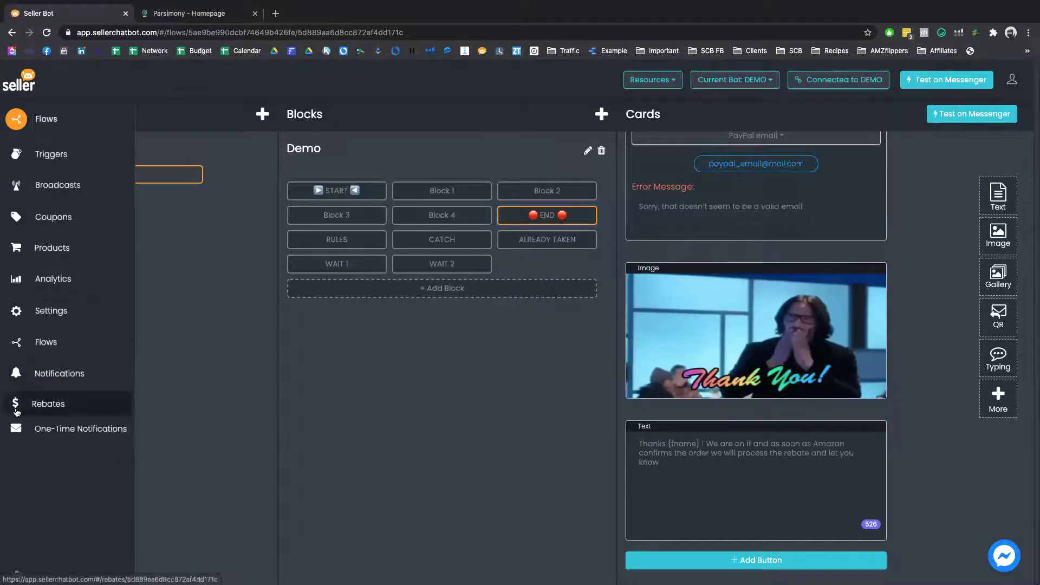
# - In Rebates, select only the first of six pending rebates and list its status options
pyautogui.click(16, 412)
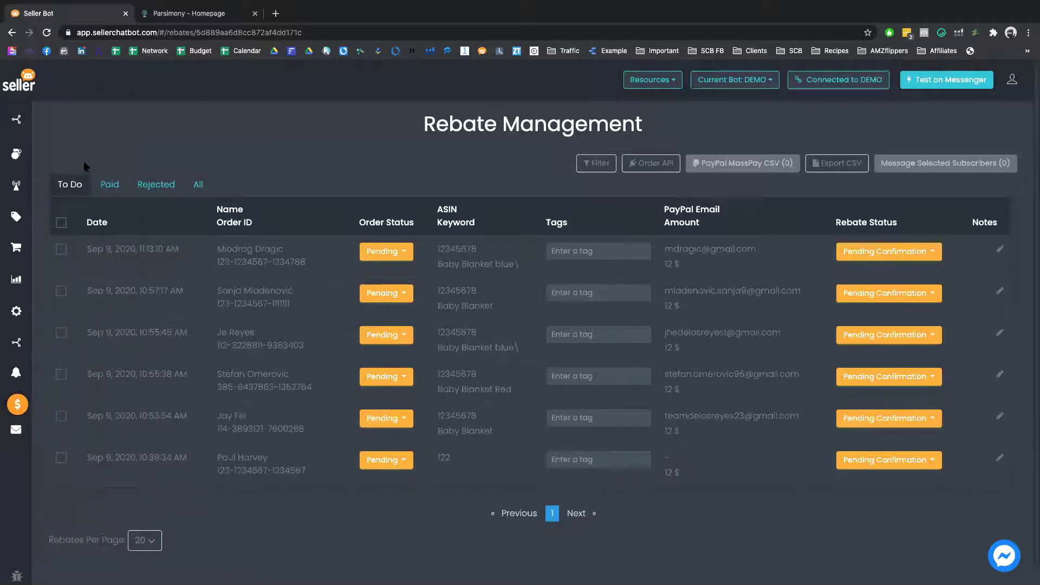
pyautogui.click(61, 223)
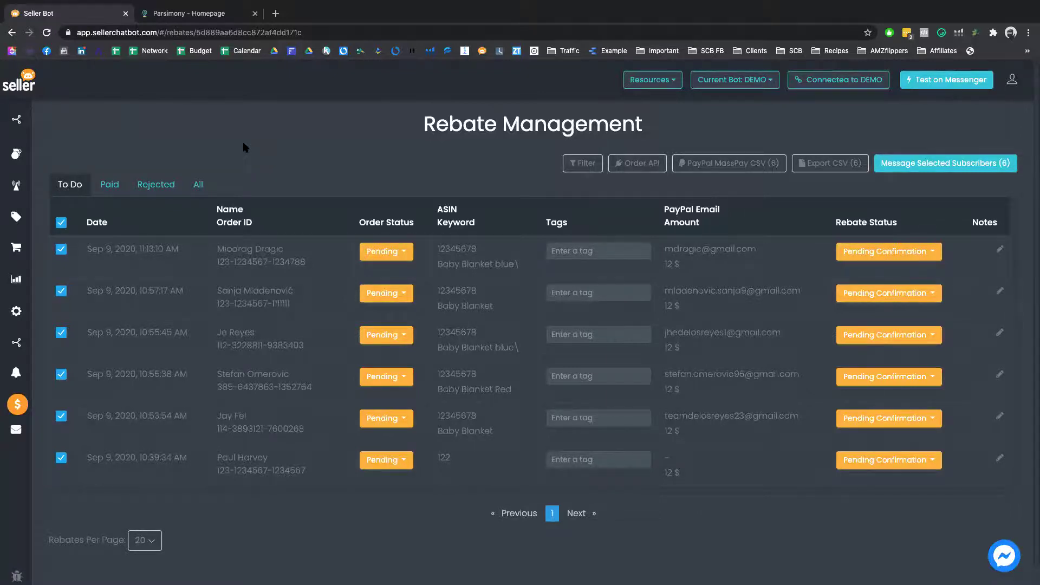
pyautogui.click(62, 222)
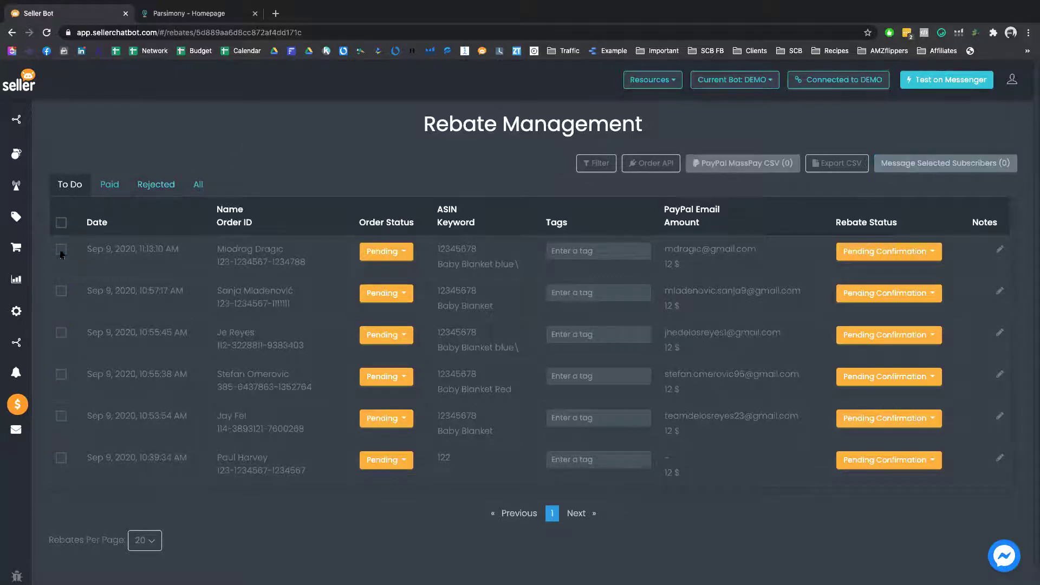
pyautogui.click(61, 250)
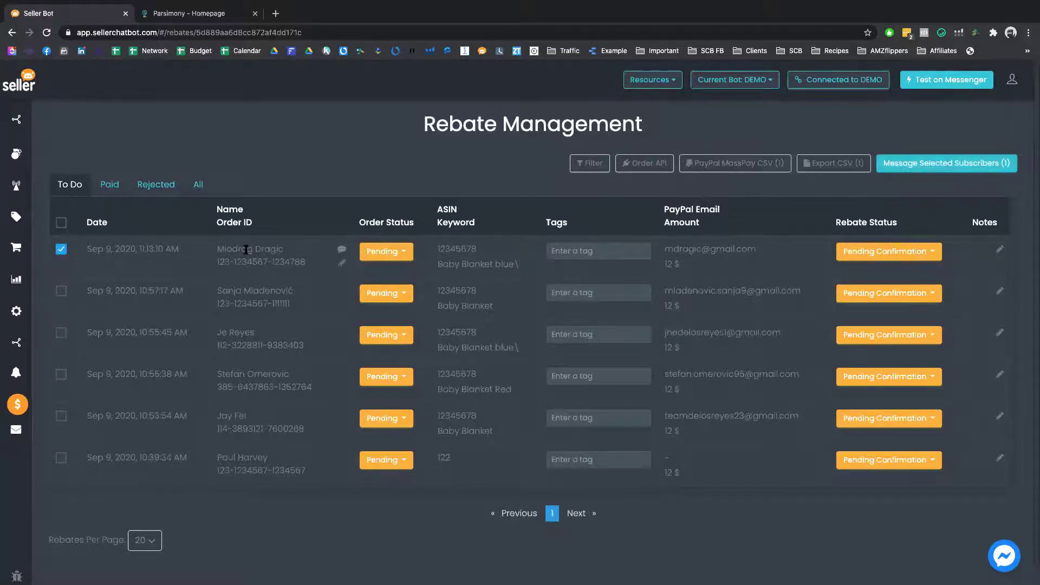
pyautogui.tripleClick(464, 264)
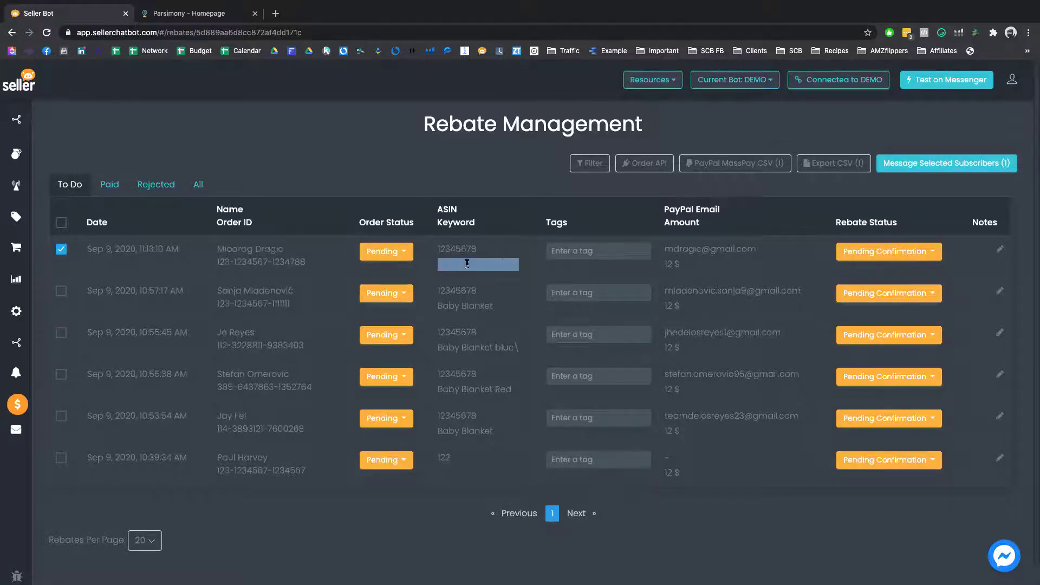
pyautogui.doubleClick(454, 248)
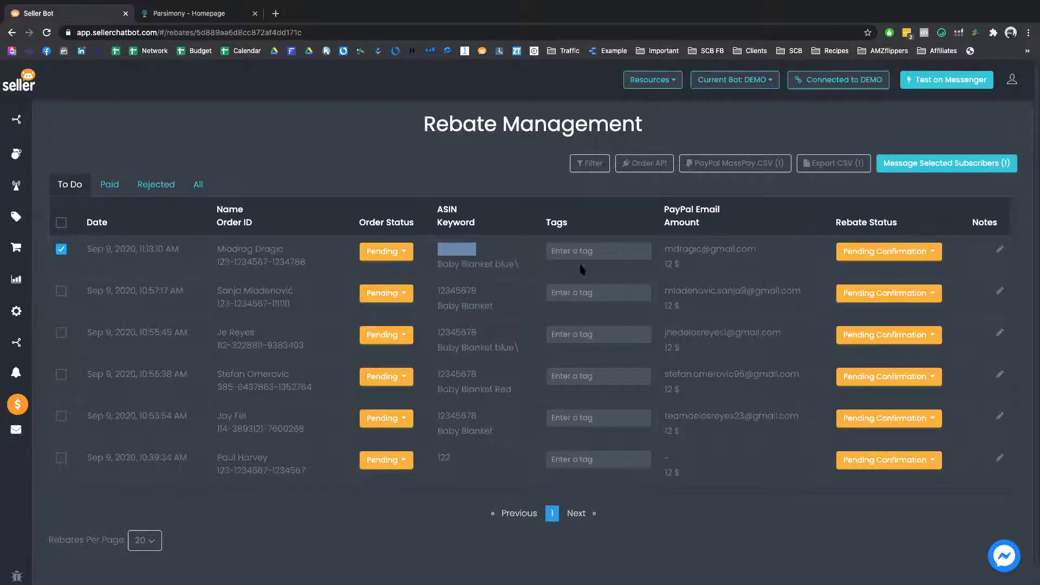
pyautogui.moveTo(710, 256)
pyautogui.click(870, 255)
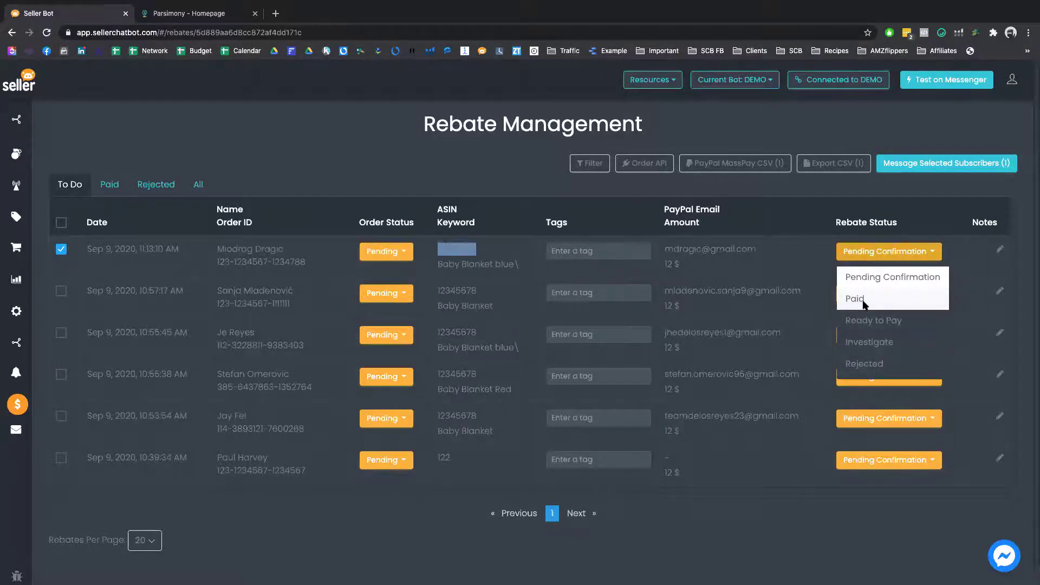
# - Reject the top rebate with note 'Bad customer, Reject' and view the Rejected list
pyautogui.click(1000, 250)
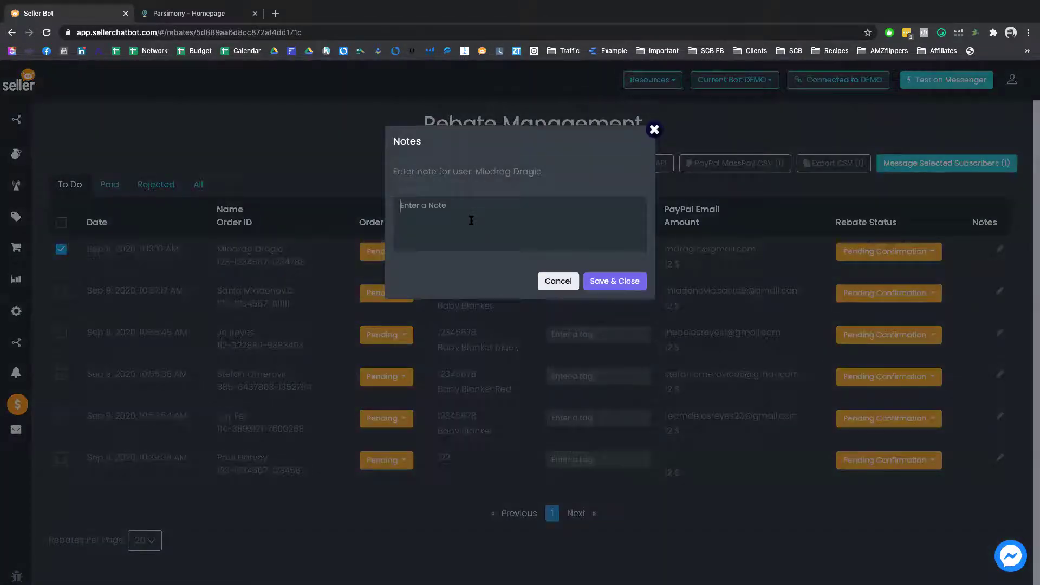
pyautogui.write('Bad custom')
pyautogui.write('er, Re')
pyautogui.write('ject')
pyautogui.click(596, 282)
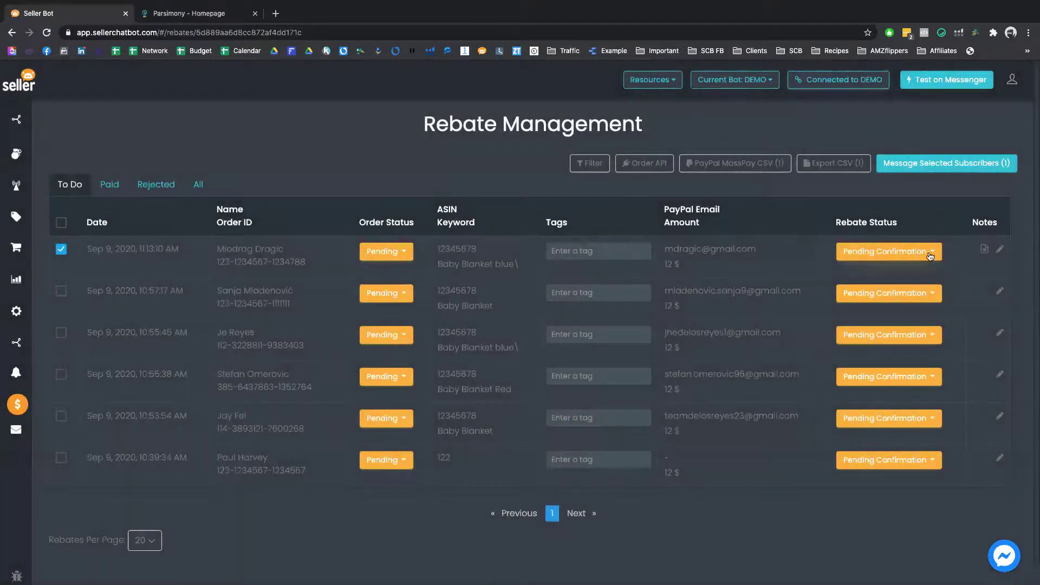
pyautogui.click(928, 254)
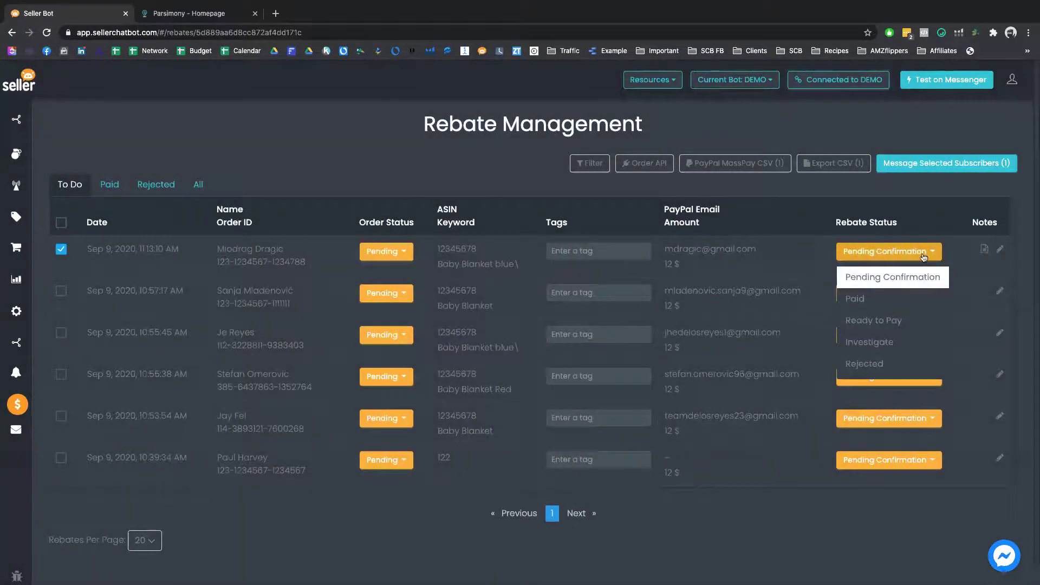
pyautogui.click(867, 364)
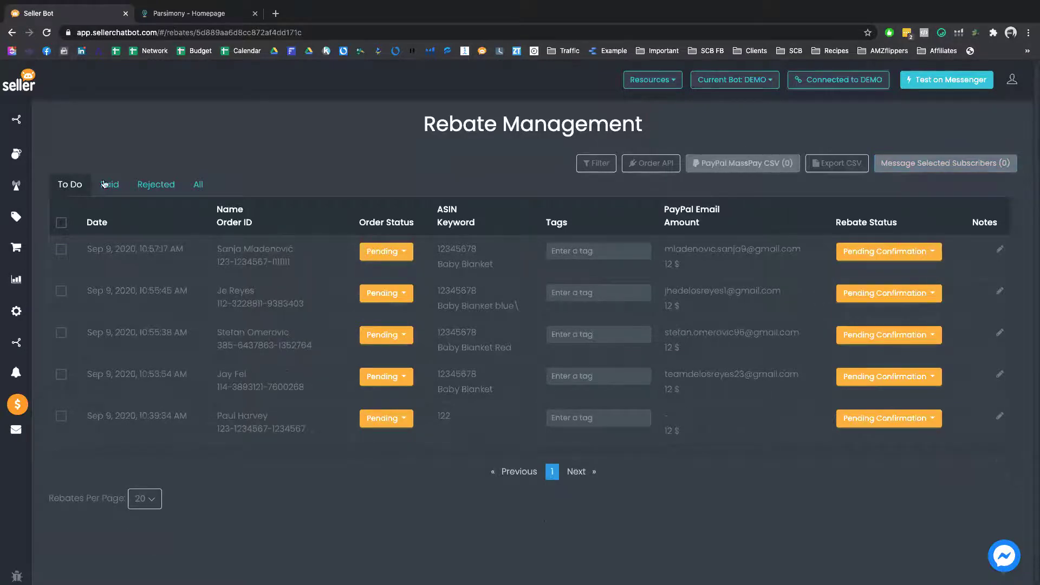
pyautogui.click(147, 189)
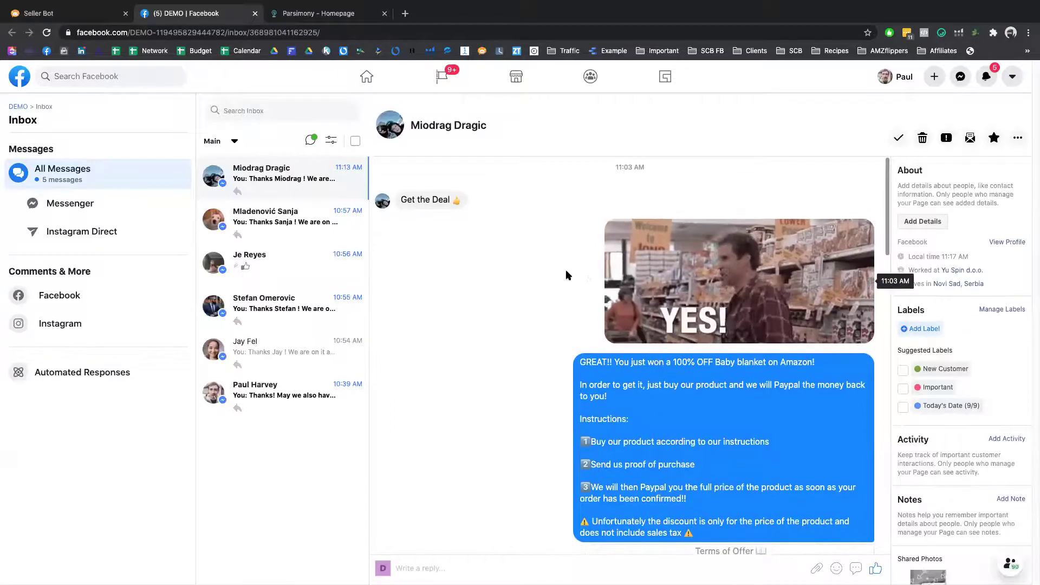
pyautogui.scroll(-3, 651, 336)
pyautogui.scroll(-3, 649, 330)
pyautogui.scroll(7, 649, 330)
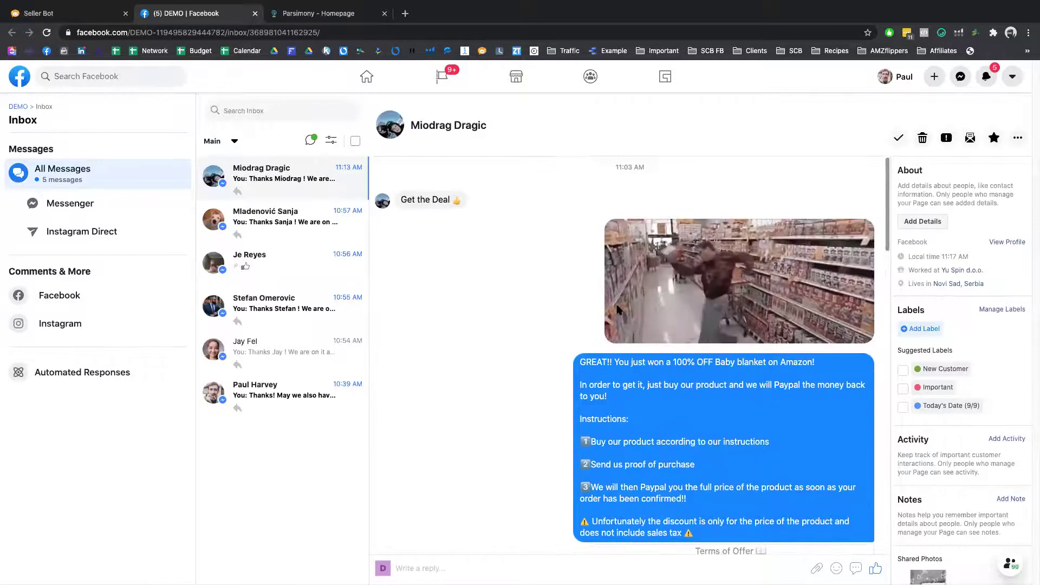
pyautogui.scroll(5, 553, 288)
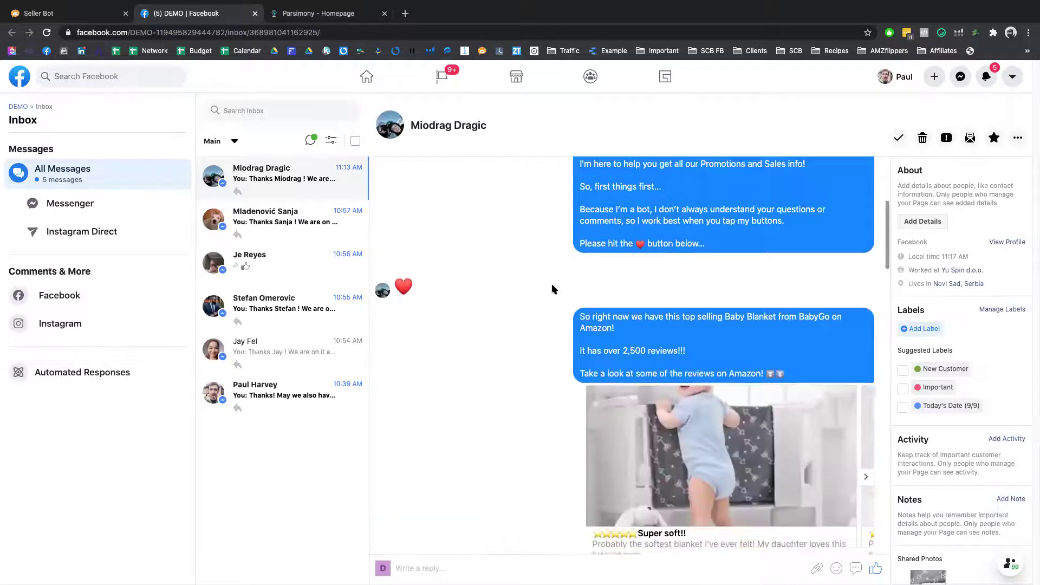
pyautogui.scroll(5, 553, 288)
pyautogui.scroll(-5, 674, 289)
pyautogui.scroll(-3, 674, 289)
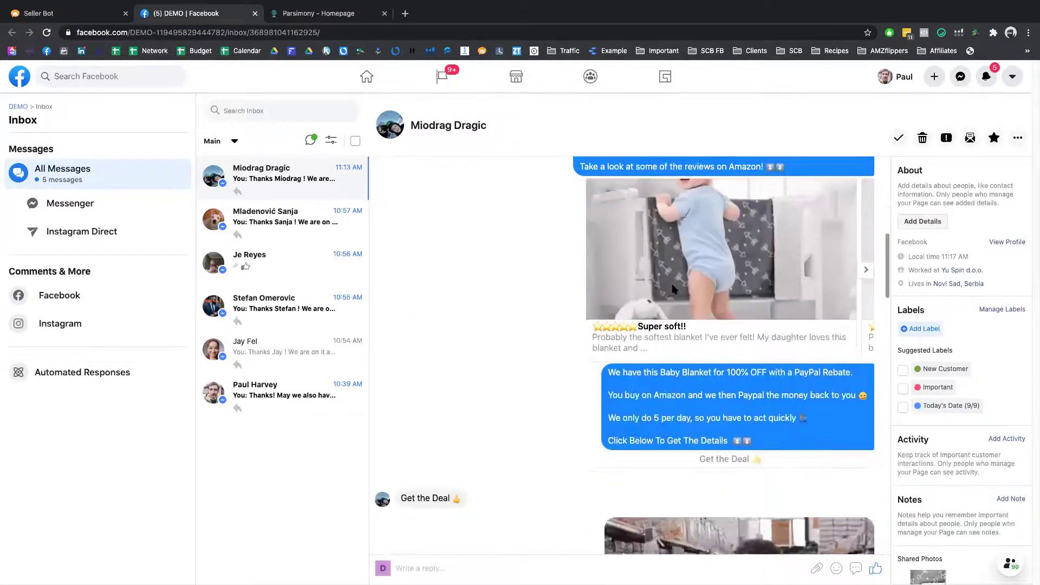
pyautogui.scroll(-3, 674, 289)
pyautogui.scroll(-3, 674, 289)
pyautogui.scroll(-5, 673, 289)
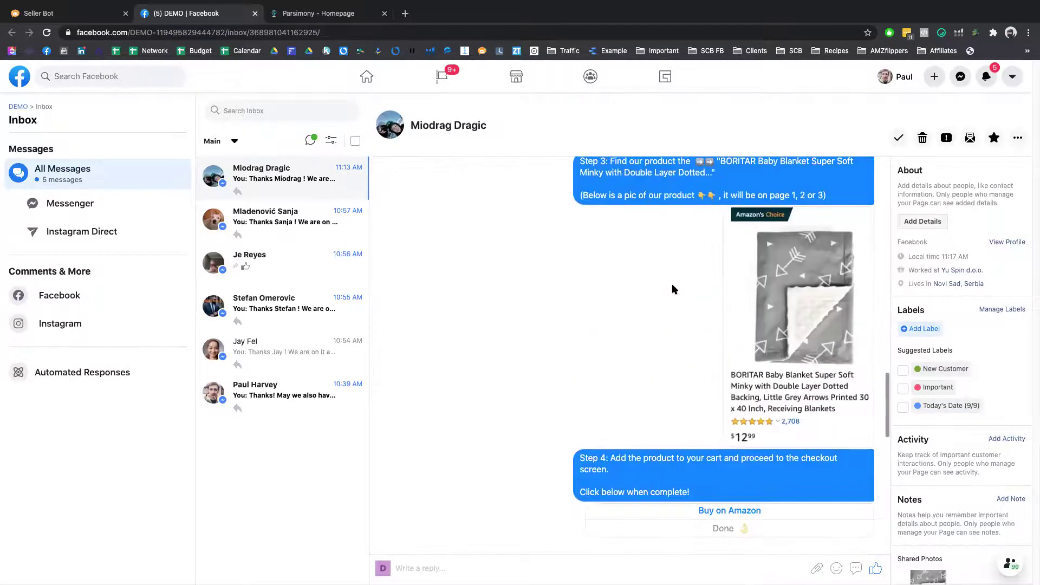
pyautogui.scroll(-1, 672, 287)
pyautogui.scroll(-3, 672, 286)
pyautogui.scroll(5, 845, 271)
pyautogui.scroll(1, 809, 248)
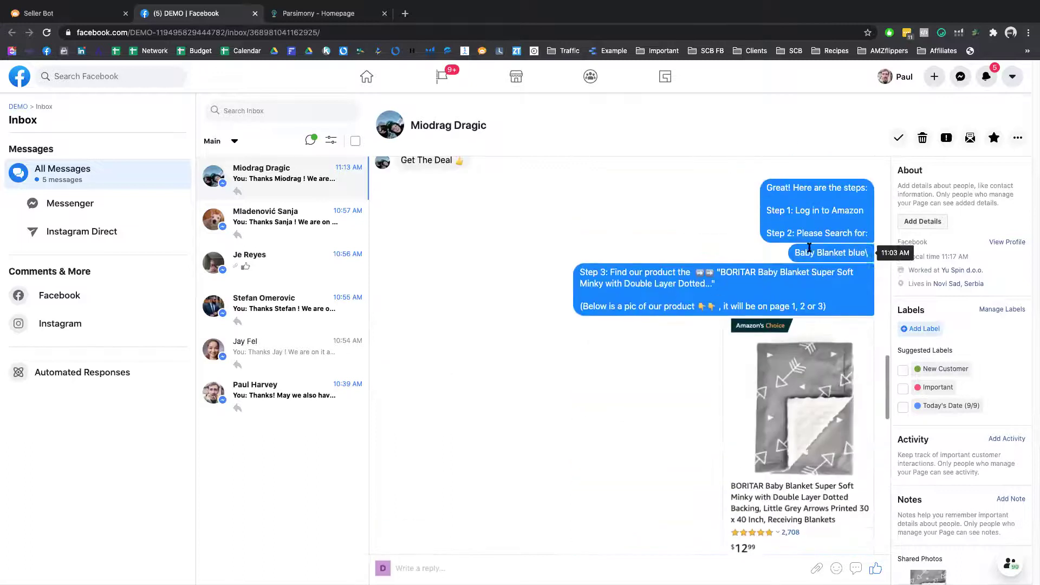
pyautogui.scroll(-5, 639, 333)
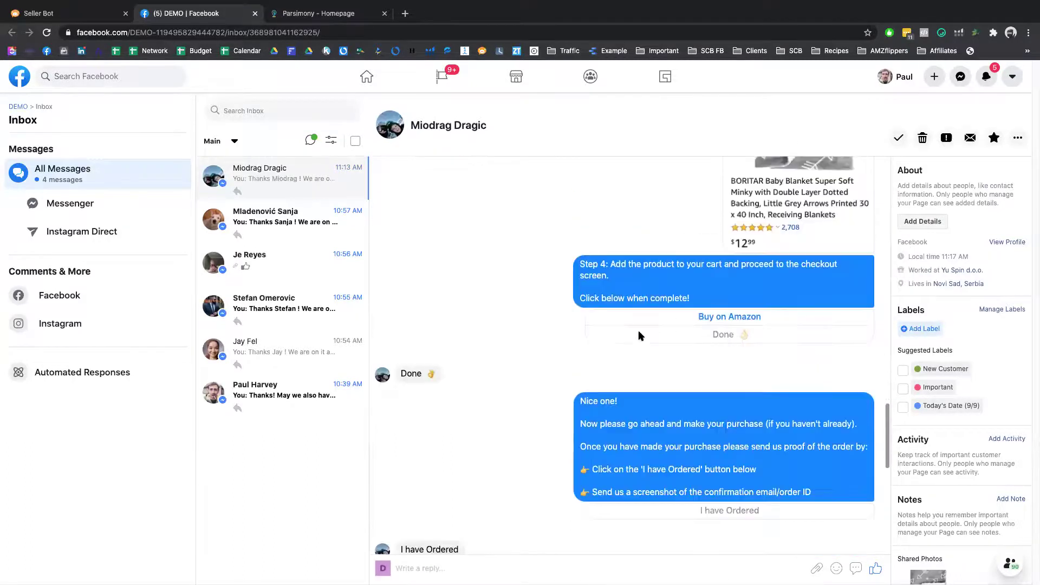
pyautogui.scroll(-1, 639, 335)
pyautogui.scroll(-2, 640, 333)
pyautogui.scroll(-4, 634, 312)
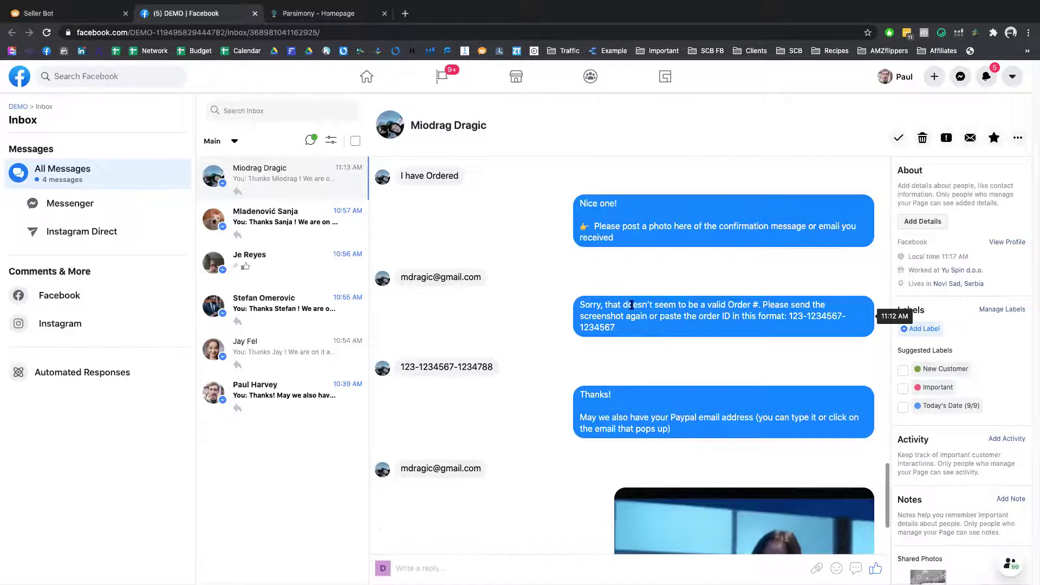
pyautogui.scroll(1, 634, 292)
pyautogui.scroll(1, 542, 233)
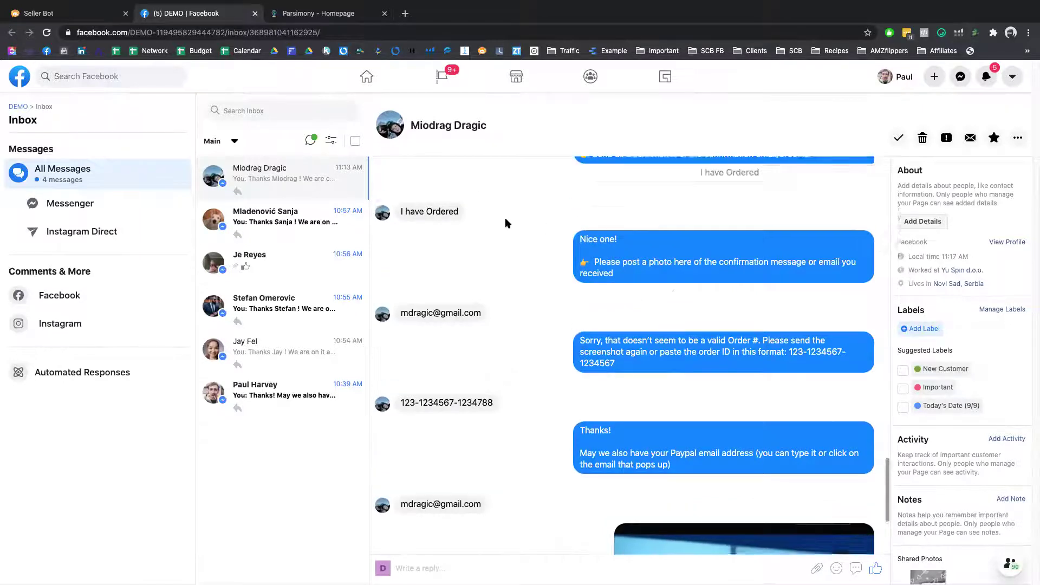
pyautogui.scroll(1, 505, 220)
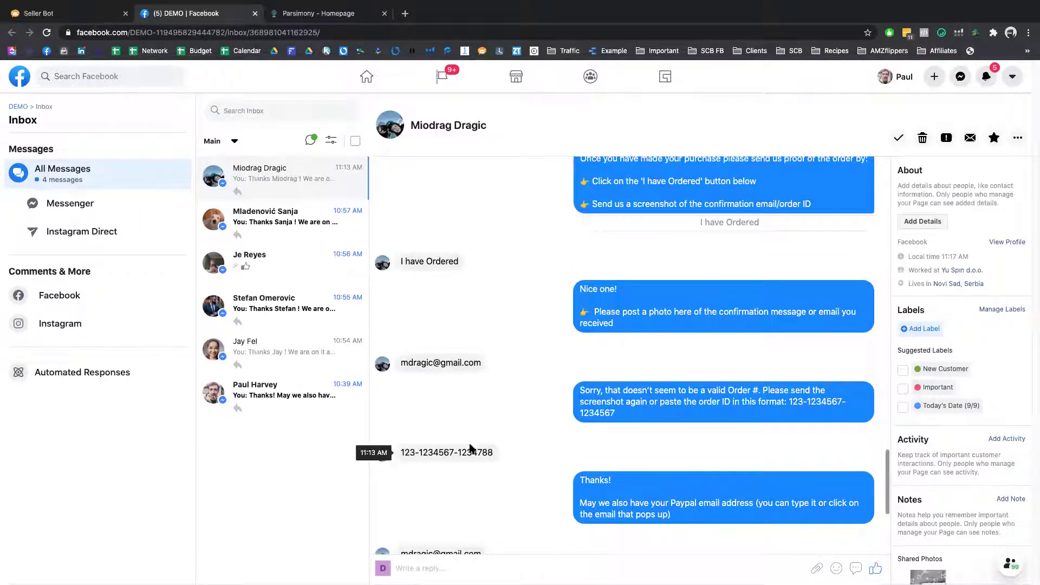
pyautogui.tripleClick(470, 450)
pyautogui.scroll(-2, 516, 421)
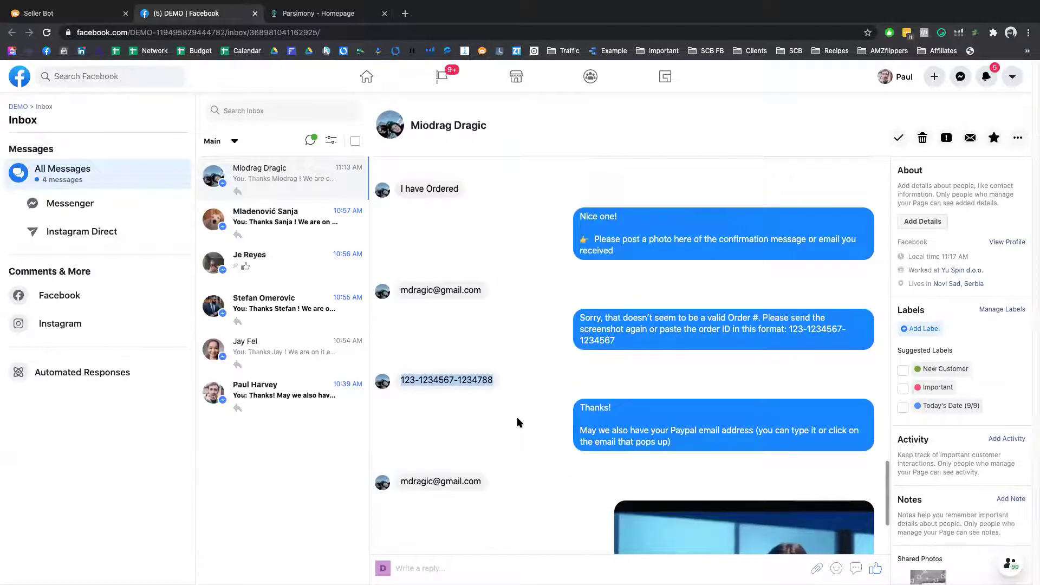
pyautogui.scroll(-3, 517, 423)
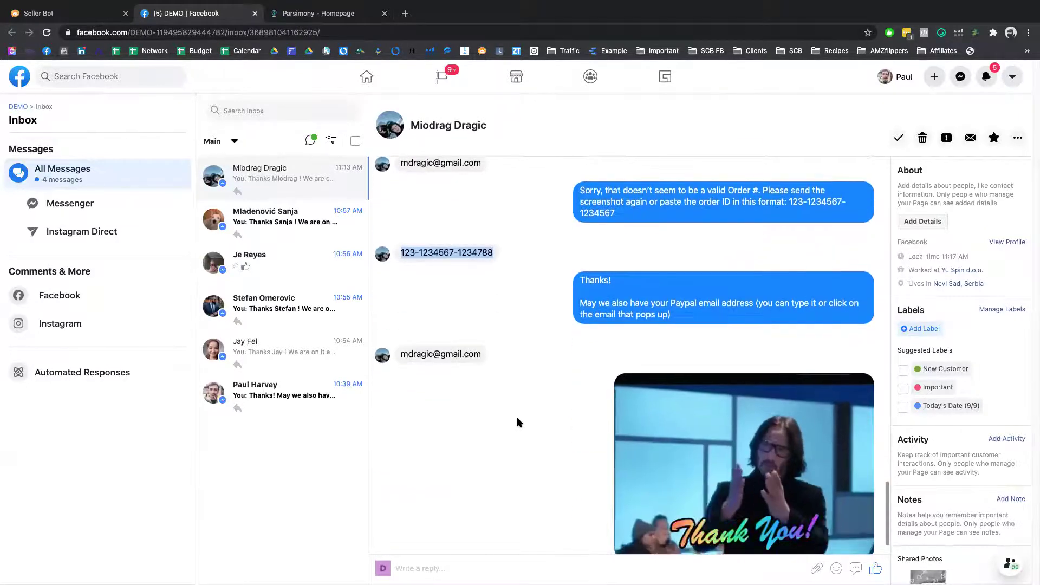
pyautogui.scroll(3, 517, 422)
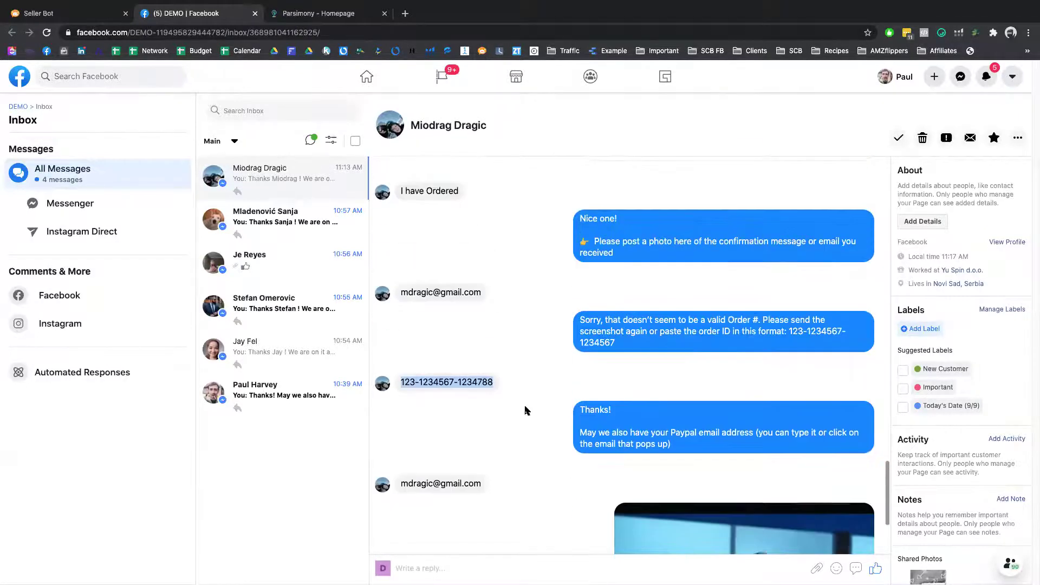
# - Read the remaining customers' inbox conversations, then return to Seller Bot's To Do rebate list
pyautogui.click(290, 225)
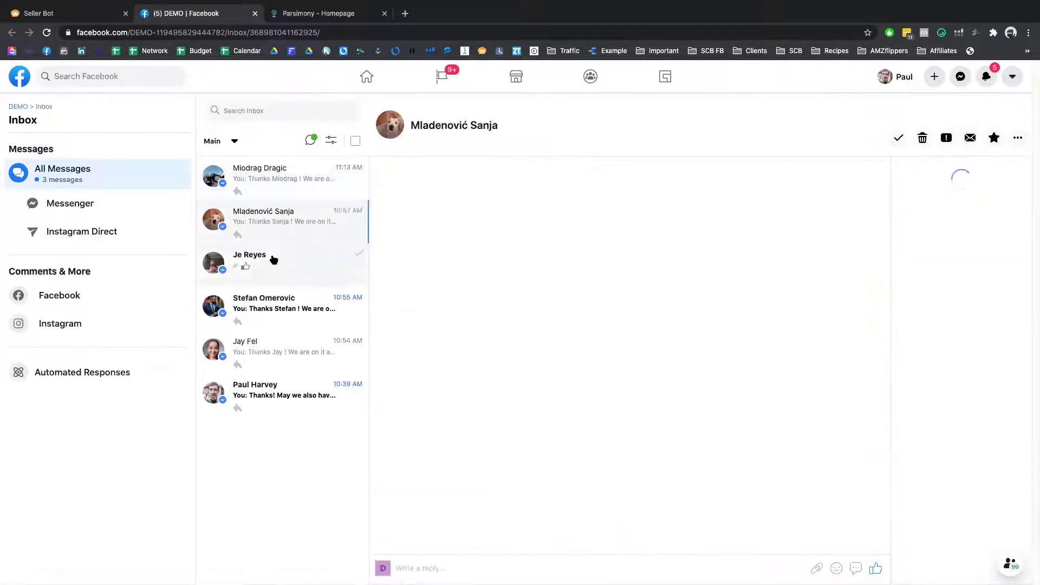
pyautogui.click(274, 261)
pyautogui.click(364, 358)
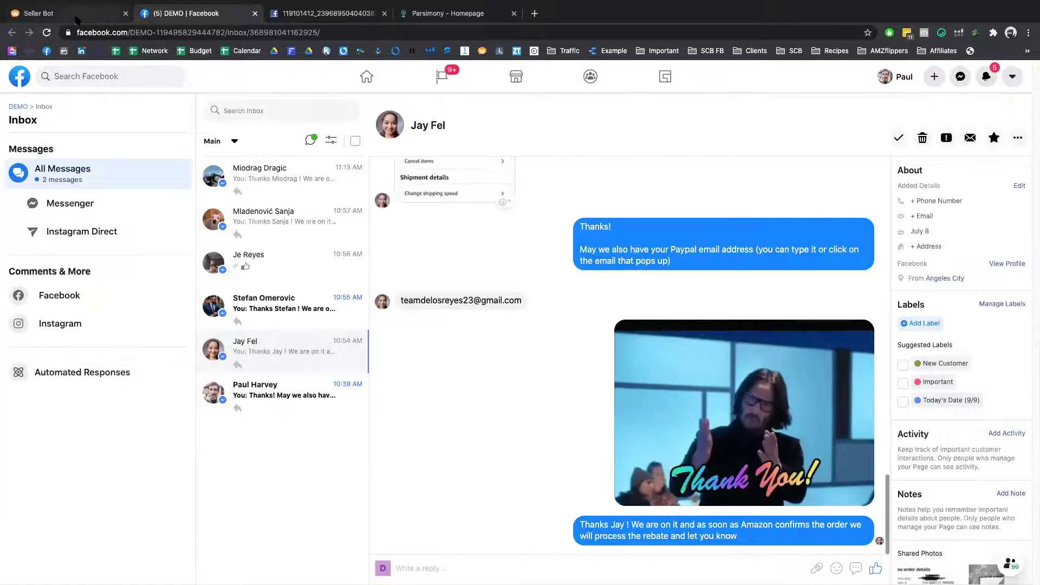
pyautogui.hotkey('ctrl', 'shift', 'Tab')
pyautogui.click(68, 185)
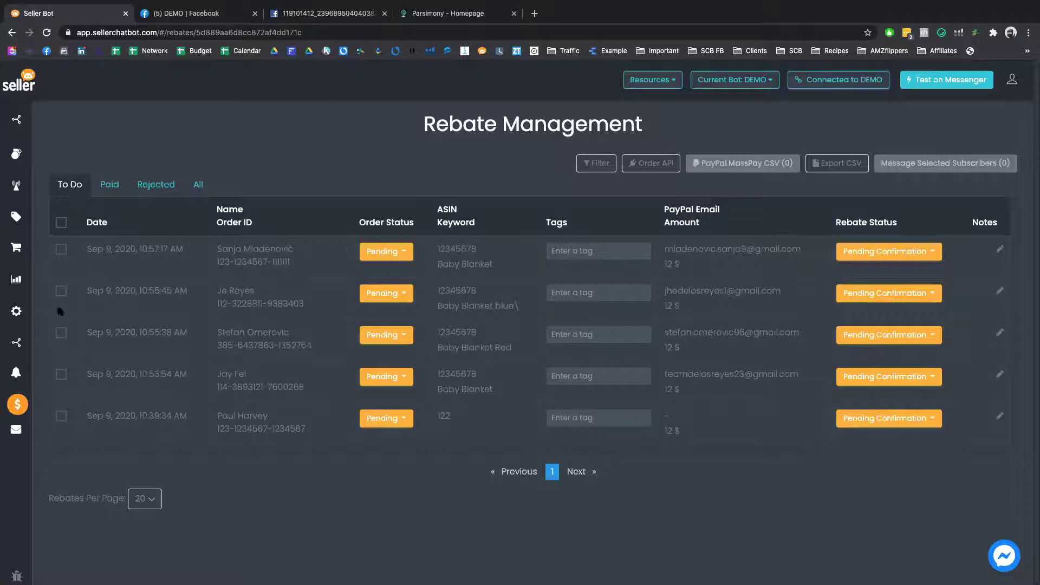
pyautogui.click(60, 375)
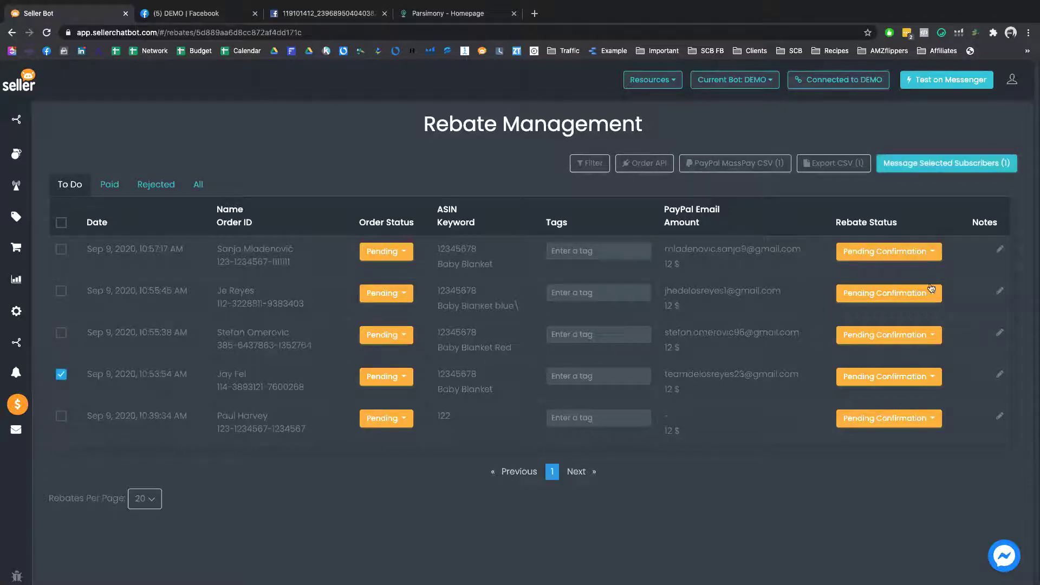
pyautogui.click(942, 165)
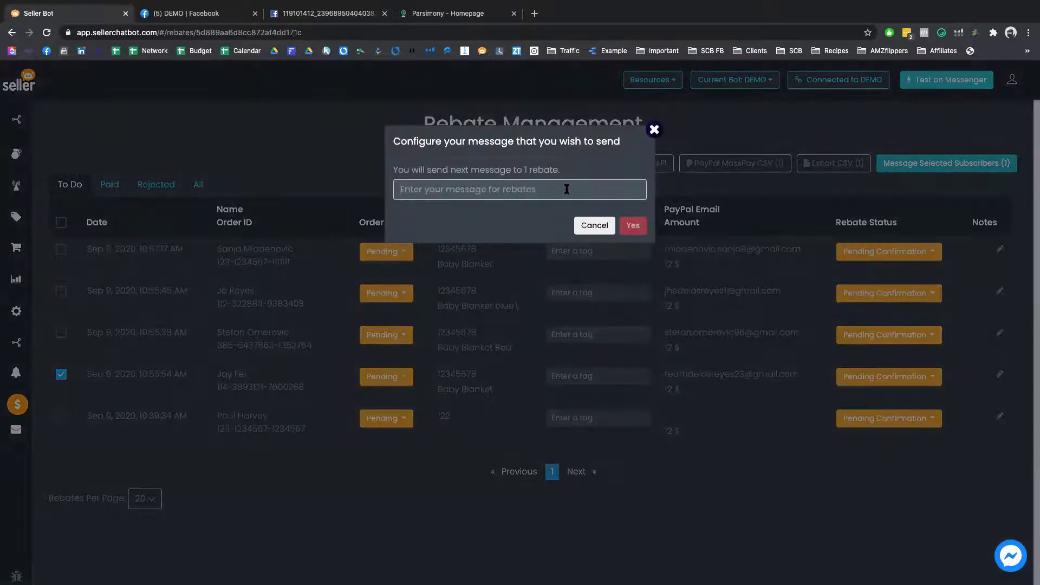
pyautogui.write('Hey, than')
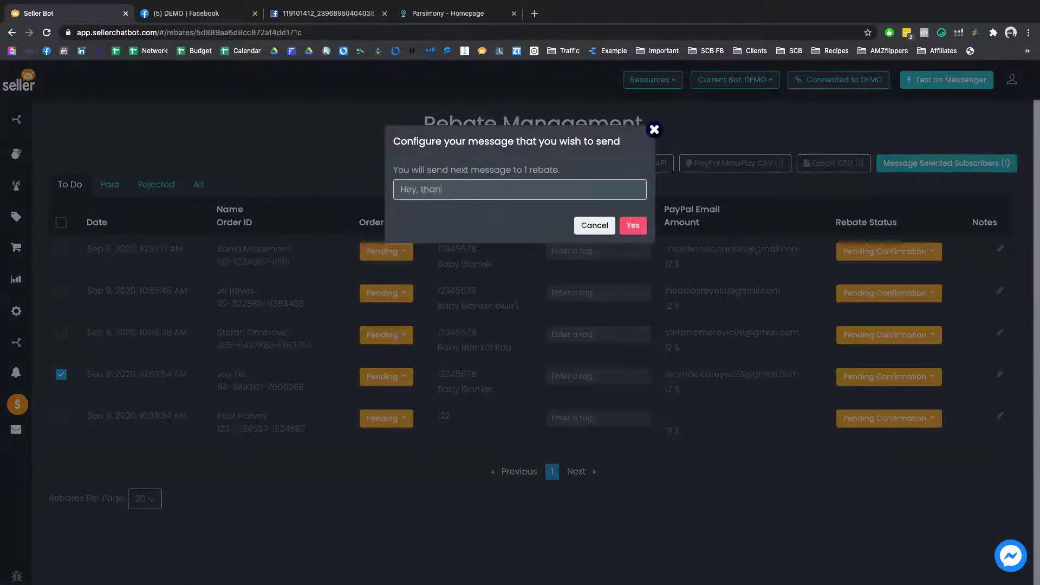
pyautogui.write('ks for t')
pyautogui.write('he purchas')
pyautogui.write('e!!')
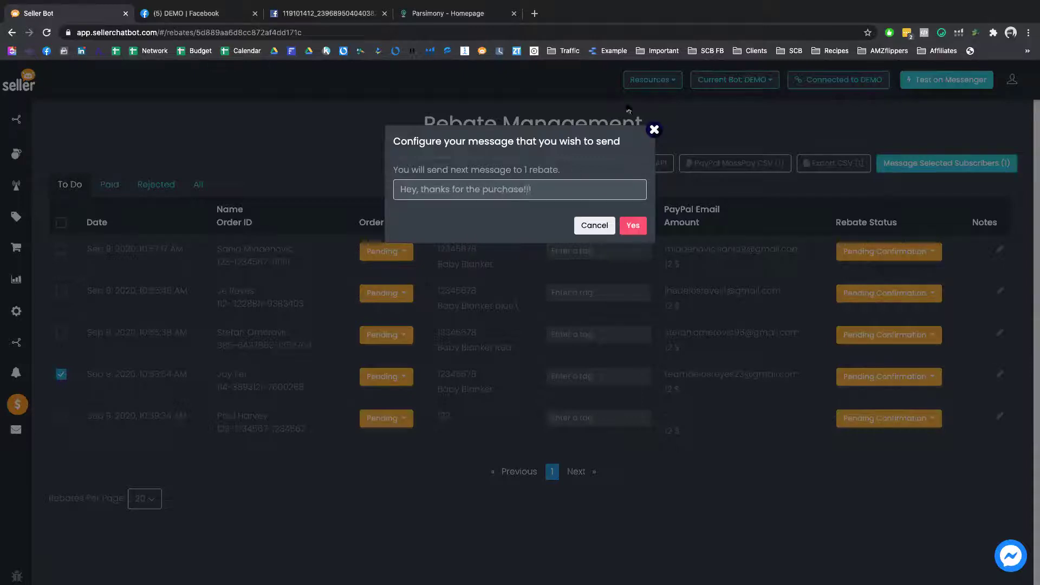
pyautogui.click(621, 226)
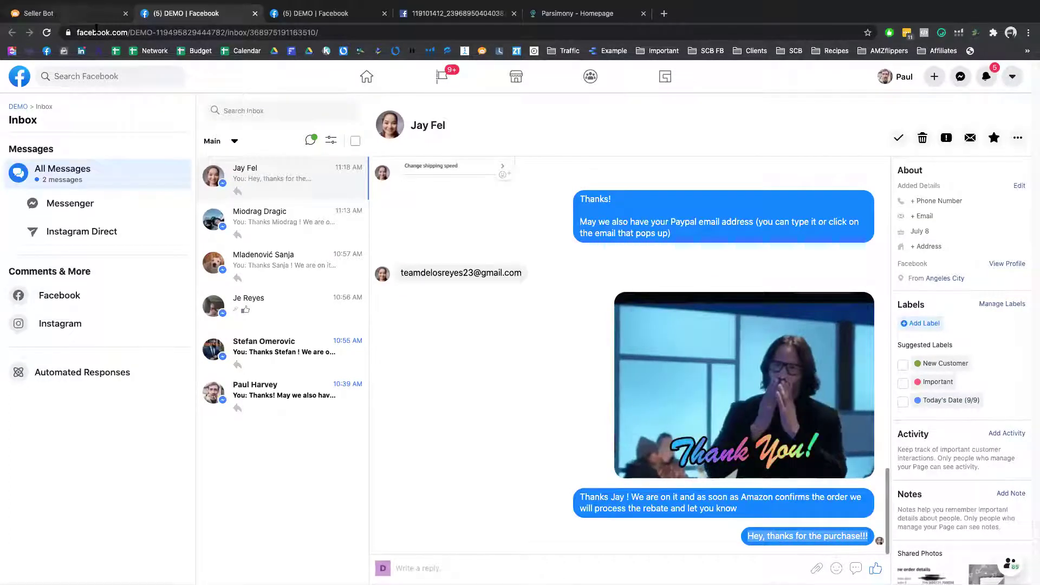
# - After checking the thanks message in the inbox, return to the Seller Bot rebate list
pyautogui.click(65, 13)
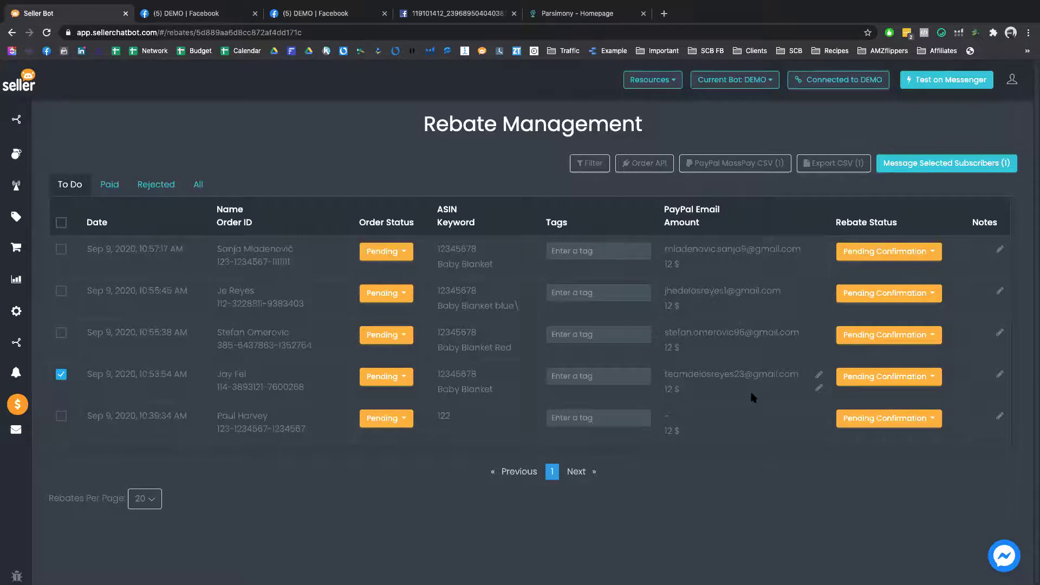
# - Close the first rebate's Order Status options unchanged and view the Parsimony homepage
pyautogui.click(402, 256)
pyautogui.click(387, 320)
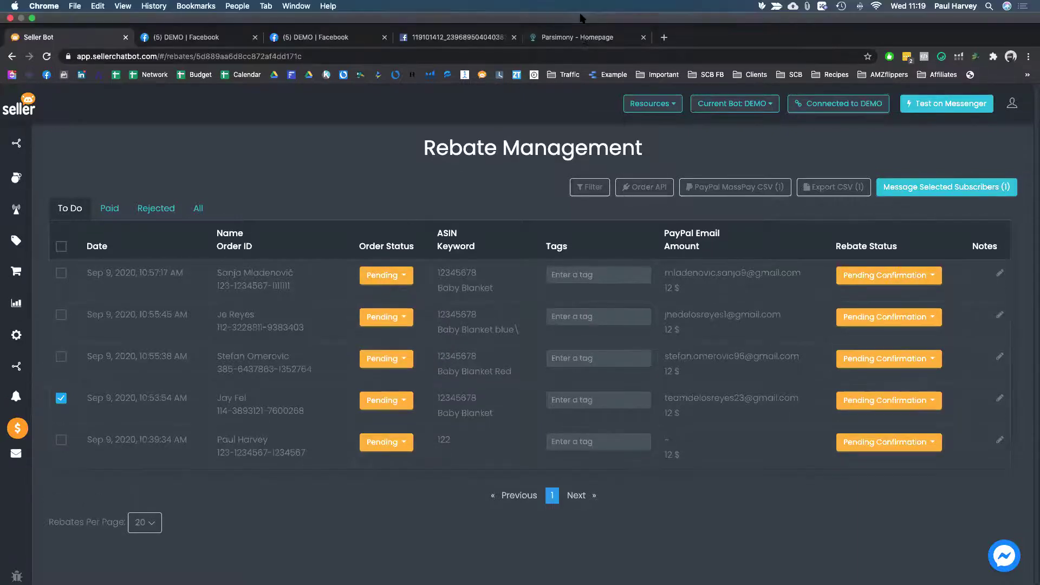
pyautogui.click(585, 38)
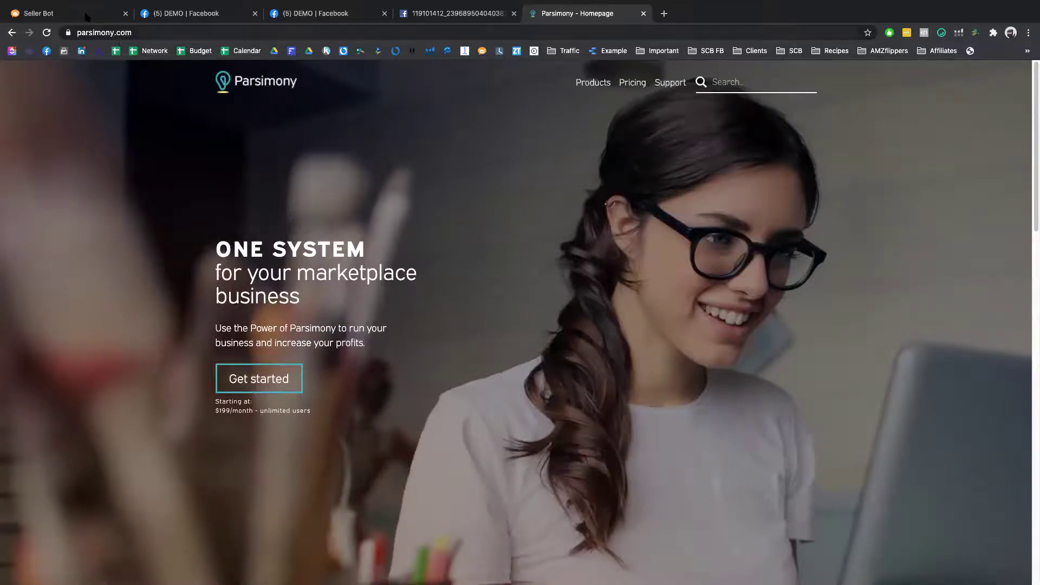
# - Back in Seller Bot, list the first rebate's status choices: Shipped, Cancelled, Pending
pyautogui.click(109, 15)
pyautogui.click(402, 255)
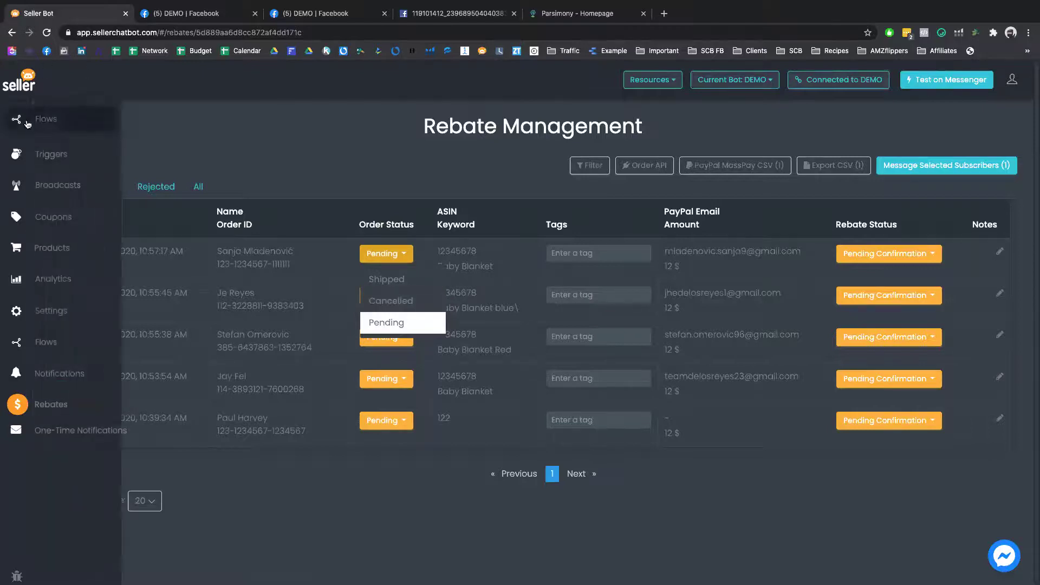
# - Open the Flows page listing the Built In, Demo, Demo 1 and Blank flows
pyautogui.click(54, 119)
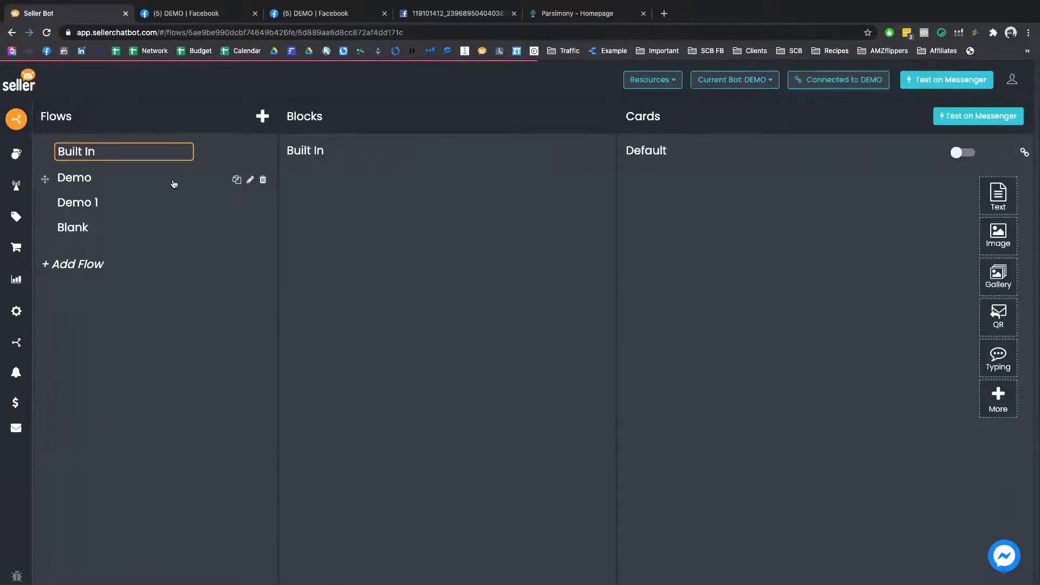